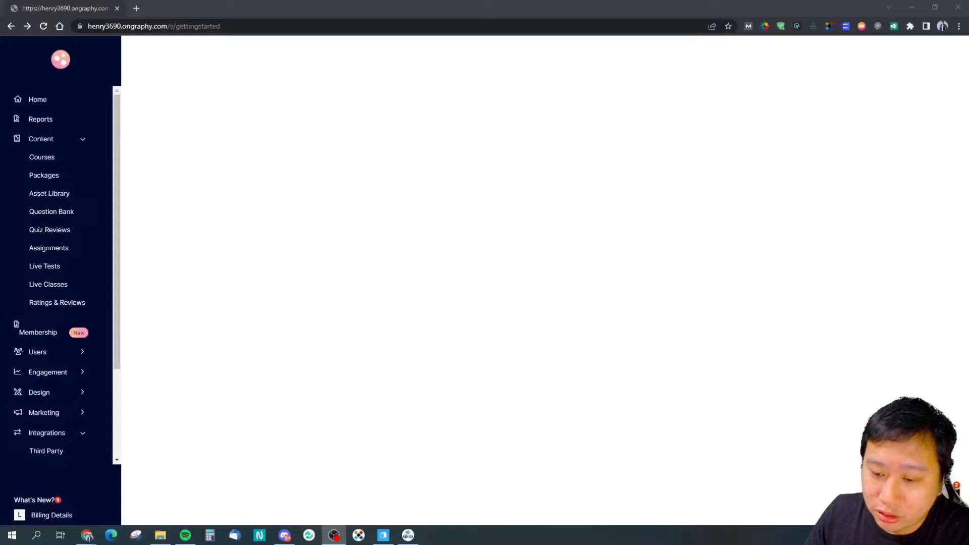
Reload the page and skim the dashboard's membership, mobile app and housekeeping cards
{"action": "left_click", "coordinate": [44, 25]}
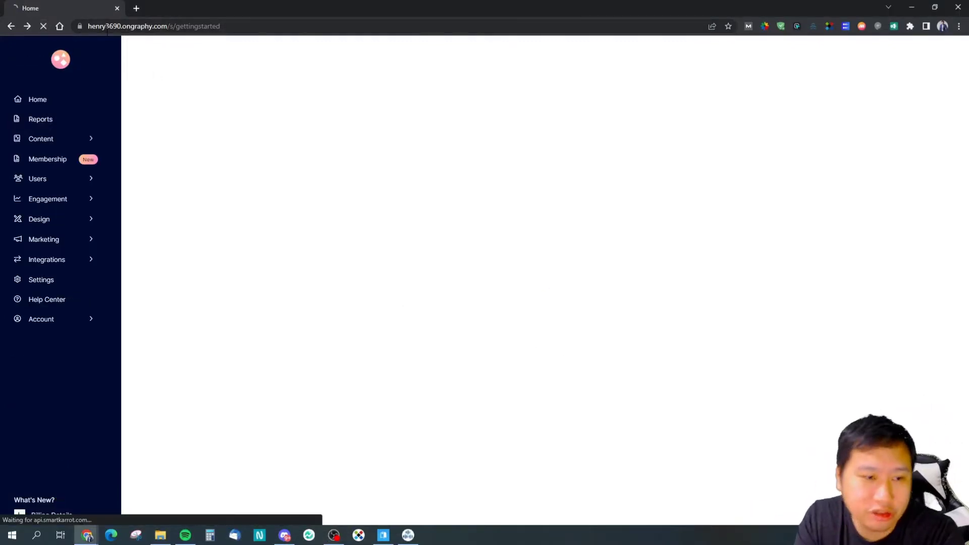
{"action": "scroll", "coordinate": [390, 169], "scroll_direction": "down", "scroll_amount": 5}
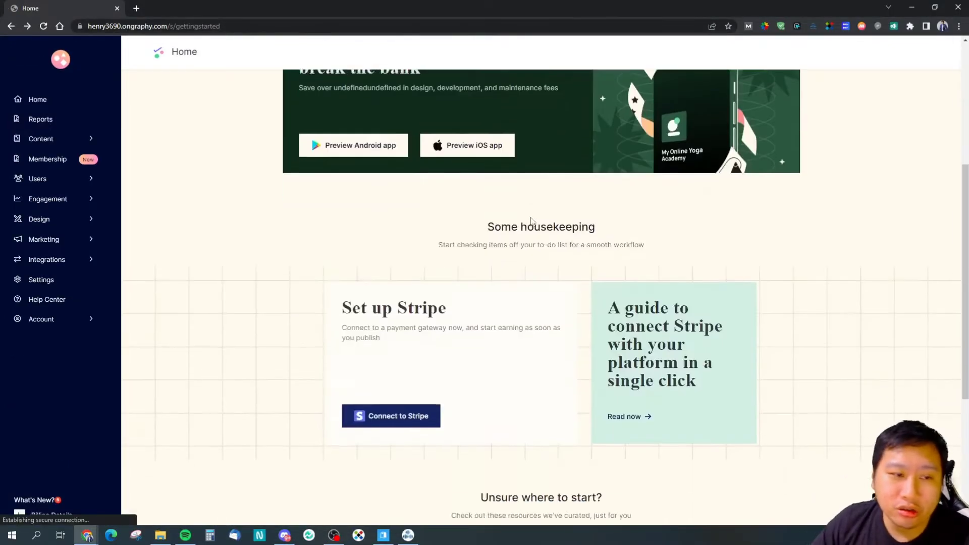
{"action": "scroll", "coordinate": [390, 169], "scroll_direction": "up", "scroll_amount": 5}
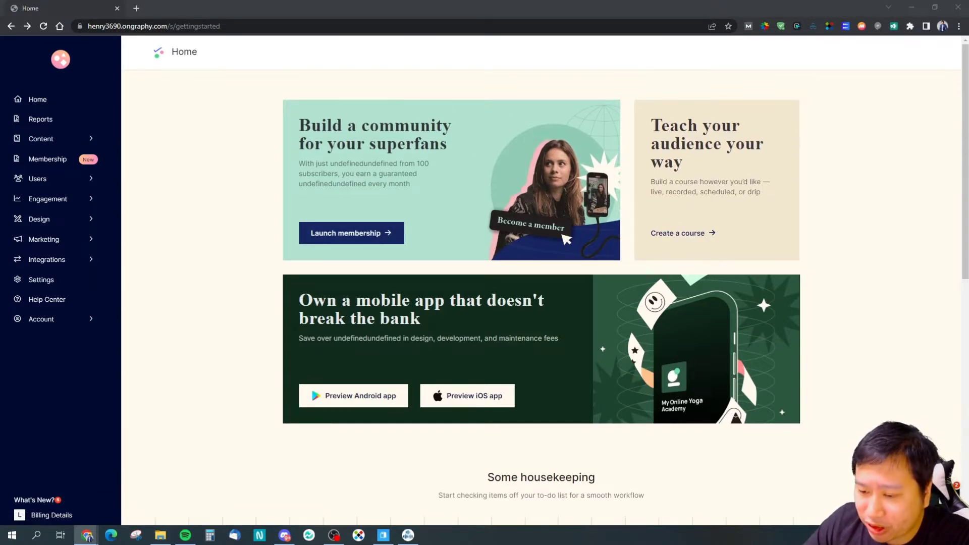
Minimize Chrome to the desktop and restore it from the taskbar, twice
{"action": "key", "text": "super+d"}
{"action": "left_click", "coordinate": [87, 536]}
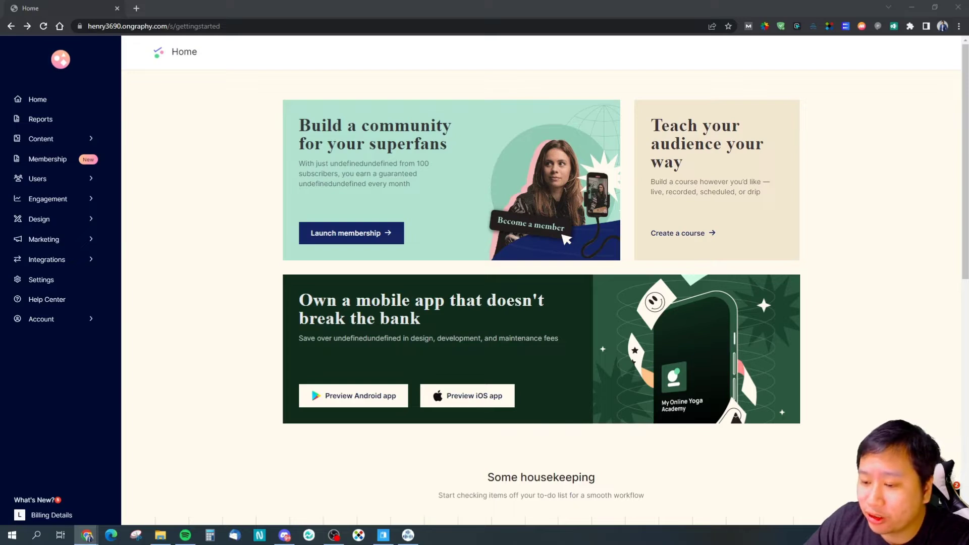
{"action": "left_click", "coordinate": [87, 536]}
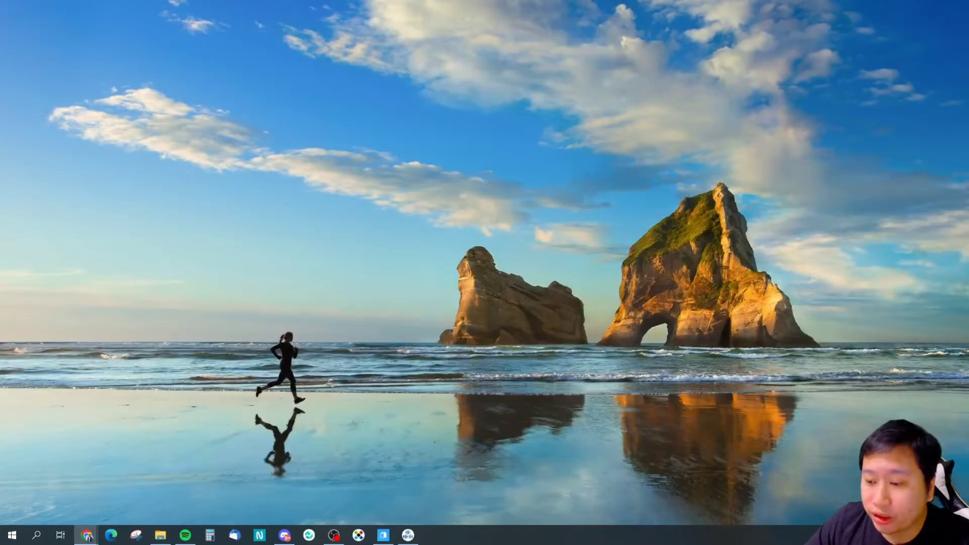
{"action": "left_click", "coordinate": [89, 537]}
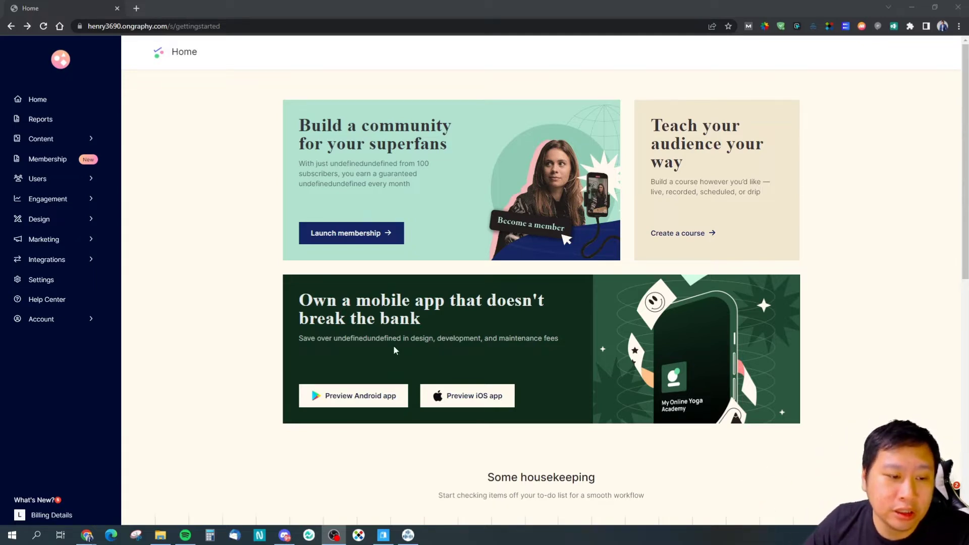
{"action": "scroll", "coordinate": [404, 349], "scroll_direction": "down", "scroll_amount": 4}
{"action": "scroll", "coordinate": [416, 347], "scroll_direction": "up", "scroll_amount": 2}
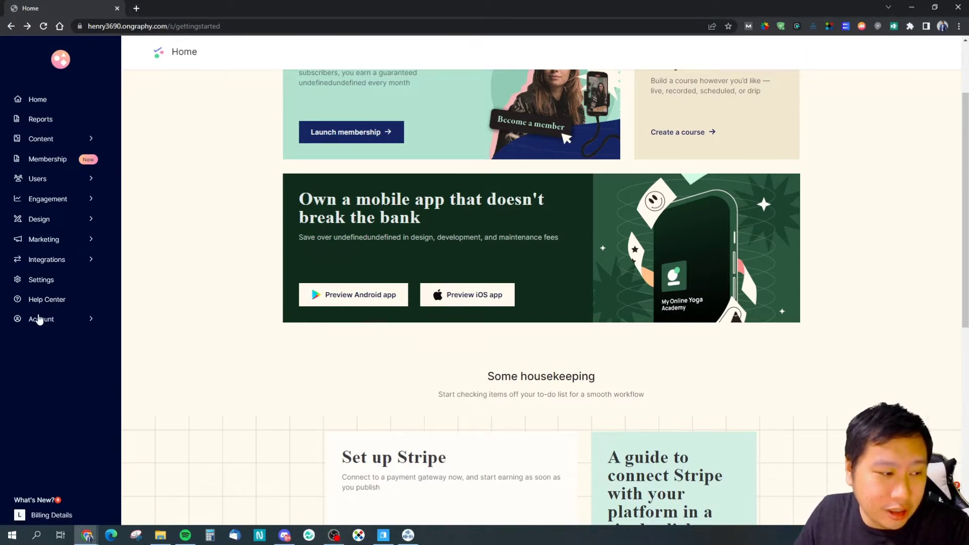
Review Account Settings and My Profile, then go to Settings' domain management page
{"action": "left_click", "coordinate": [37, 318]}
{"action": "left_click", "coordinate": [60, 394]}
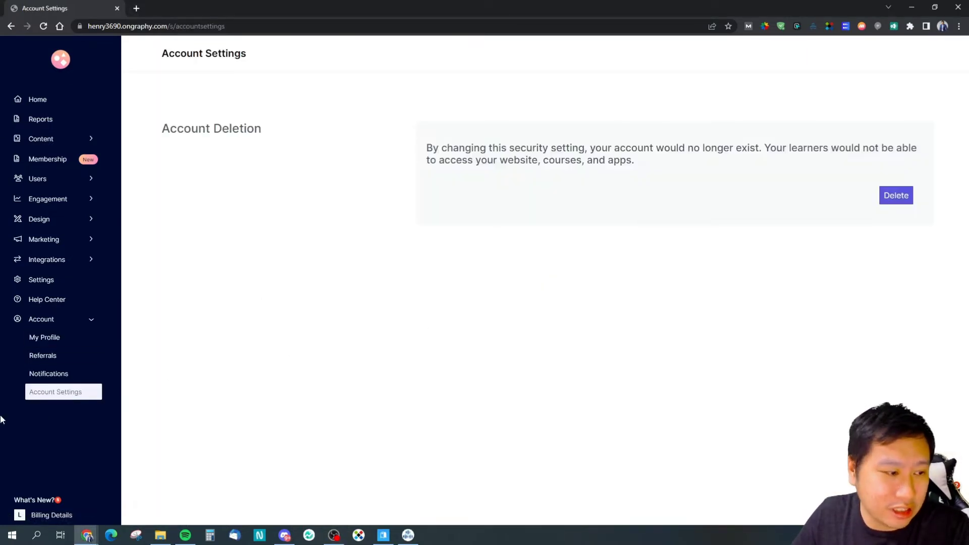
{"action": "left_click", "coordinate": [51, 338]}
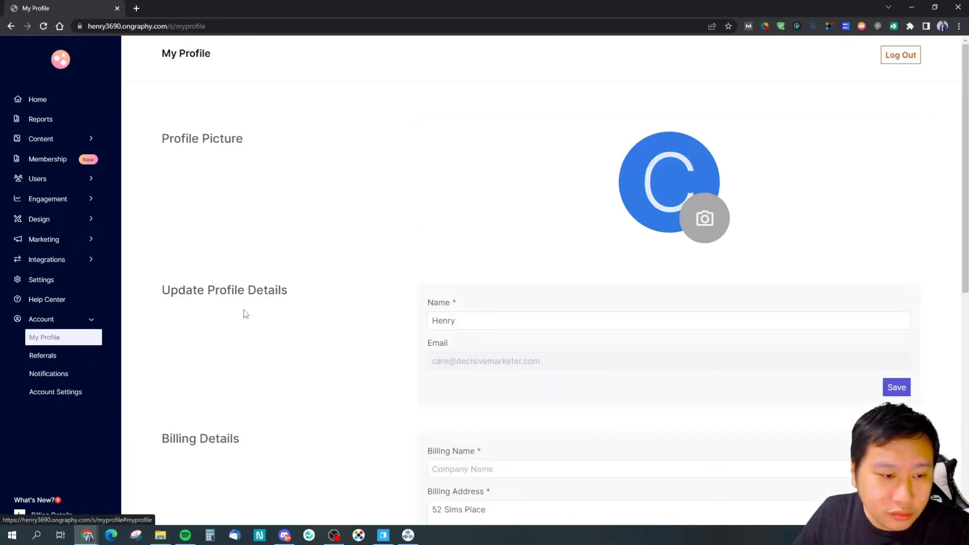
{"action": "scroll", "coordinate": [353, 295], "scroll_direction": "down", "scroll_amount": 2}
{"action": "scroll", "coordinate": [227, 343], "scroll_direction": "up", "scroll_amount": 3}
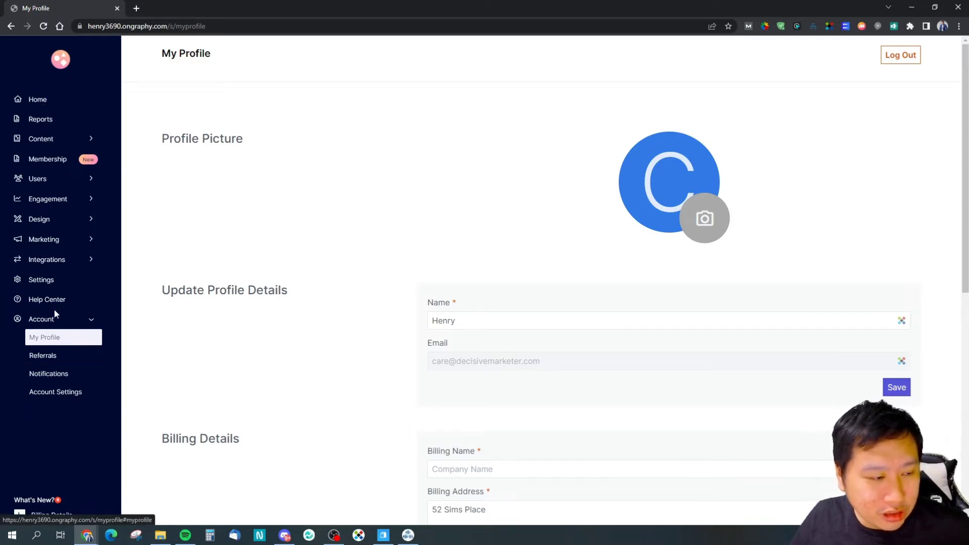
{"action": "scroll", "coordinate": [295, 336], "scroll_direction": "down", "scroll_amount": 5}
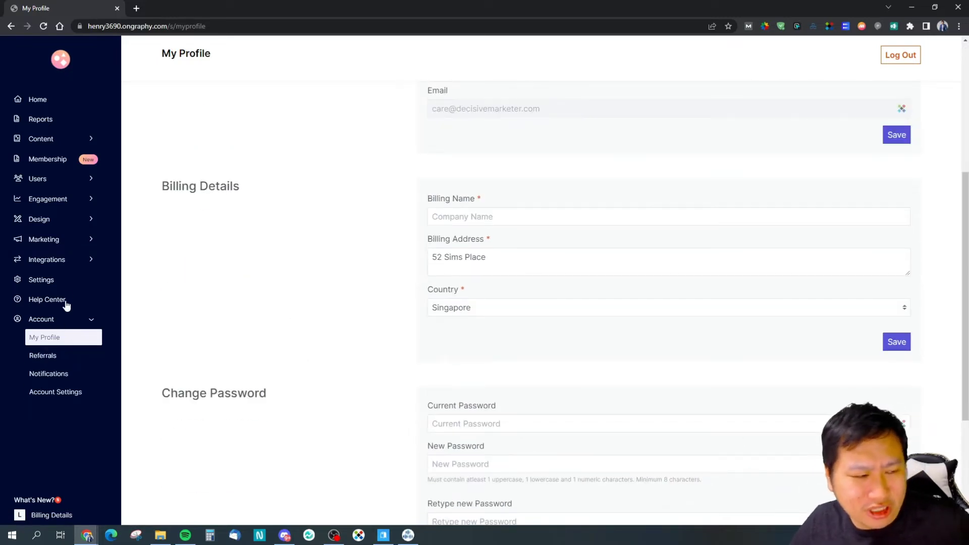
{"action": "left_click", "coordinate": [48, 280]}
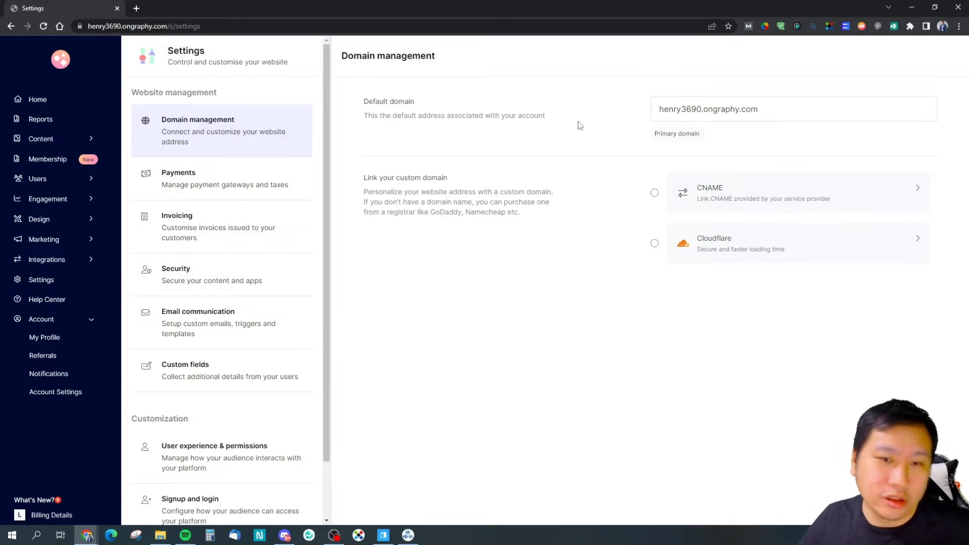
Browse the Payments, Invoicing and Security settings pages
{"action": "left_click", "coordinate": [228, 192]}
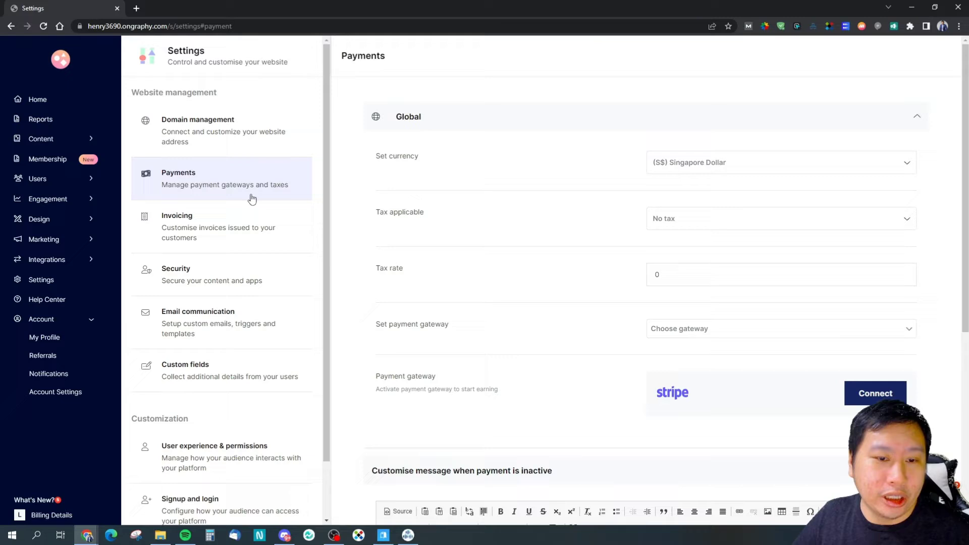
{"action": "left_click", "coordinate": [210, 238]}
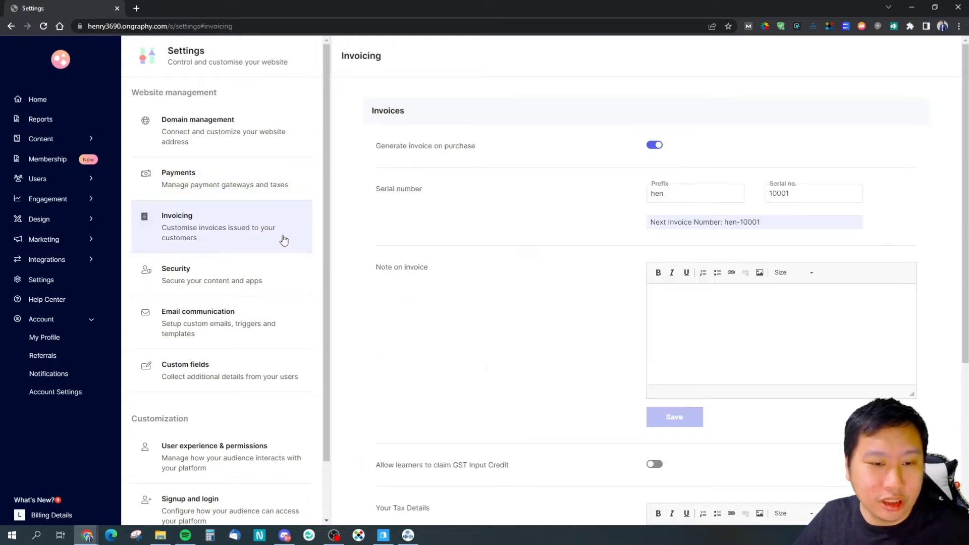
{"action": "scroll", "coordinate": [383, 336], "scroll_direction": "down", "scroll_amount": 4}
{"action": "scroll", "coordinate": [259, 314], "scroll_direction": "down", "scroll_amount": 1}
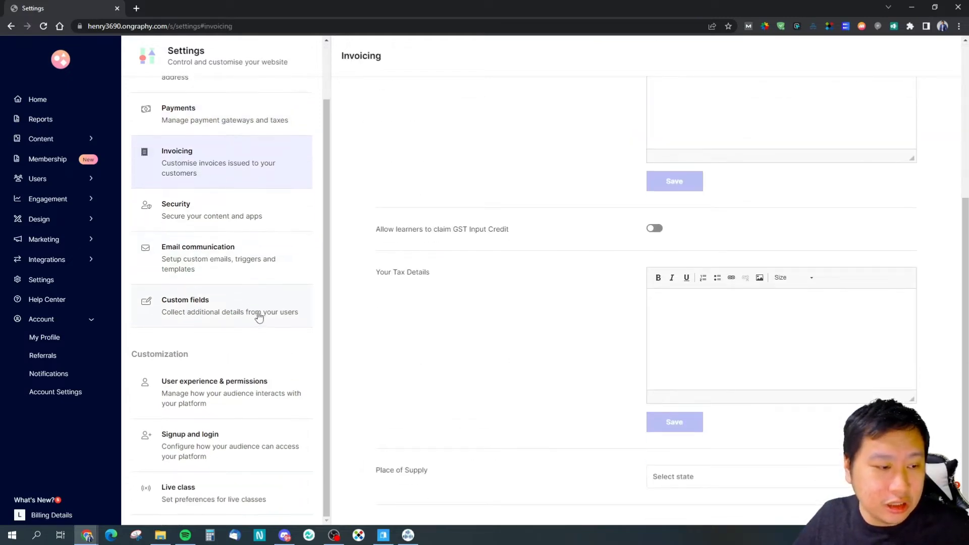
{"action": "left_click", "coordinate": [235, 219]}
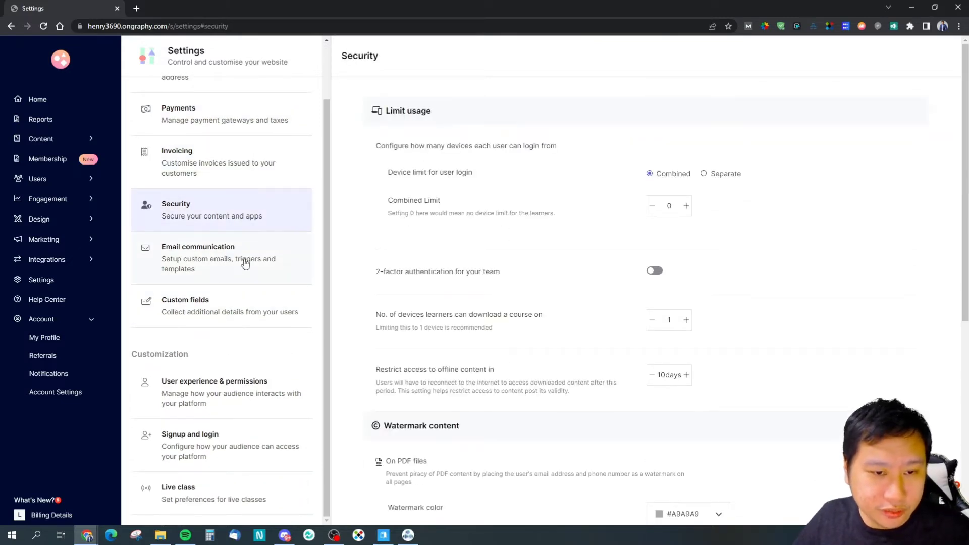
{"action": "scroll", "coordinate": [485, 367], "scroll_direction": "down", "scroll_amount": 4}
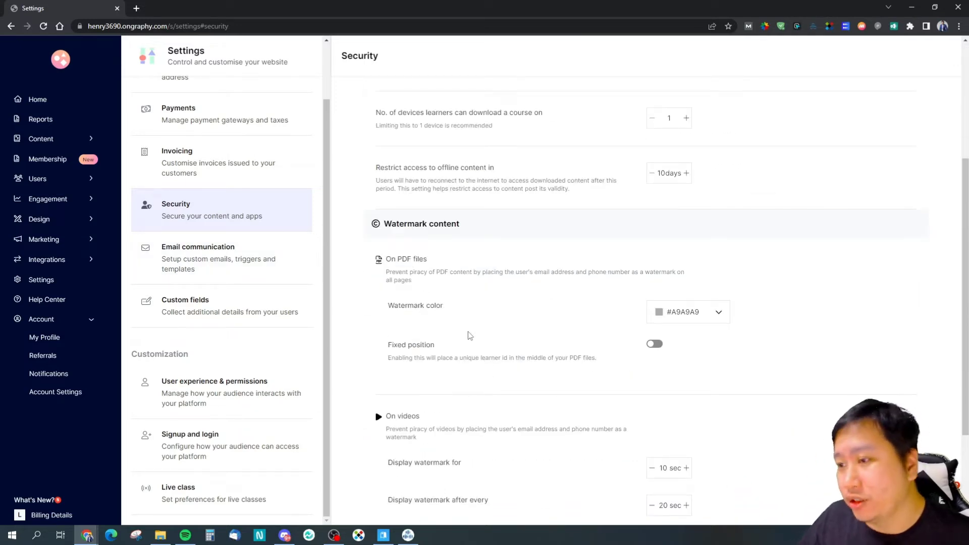
{"action": "scroll", "coordinate": [429, 331], "scroll_direction": "up", "scroll_amount": 4}
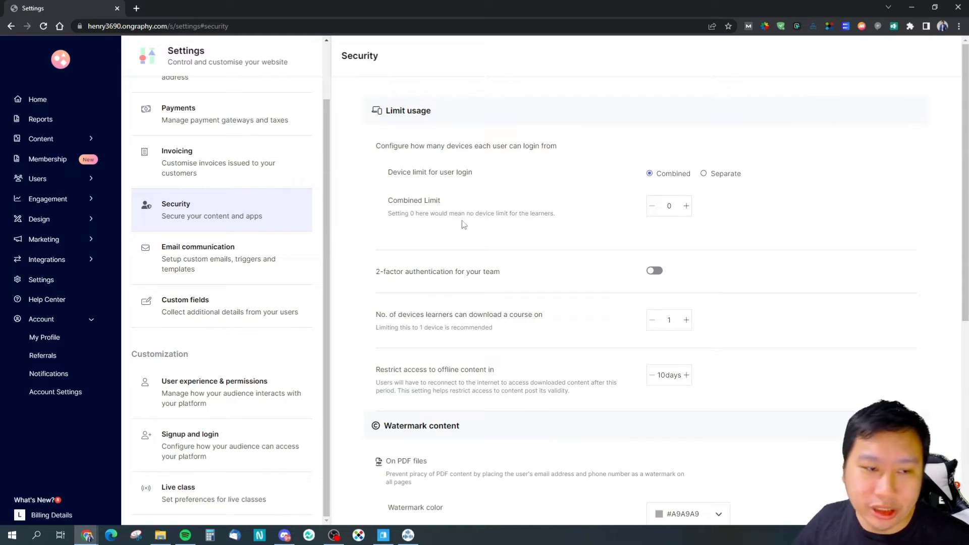
{"action": "scroll", "coordinate": [463, 237], "scroll_direction": "down", "scroll_amount": 4}
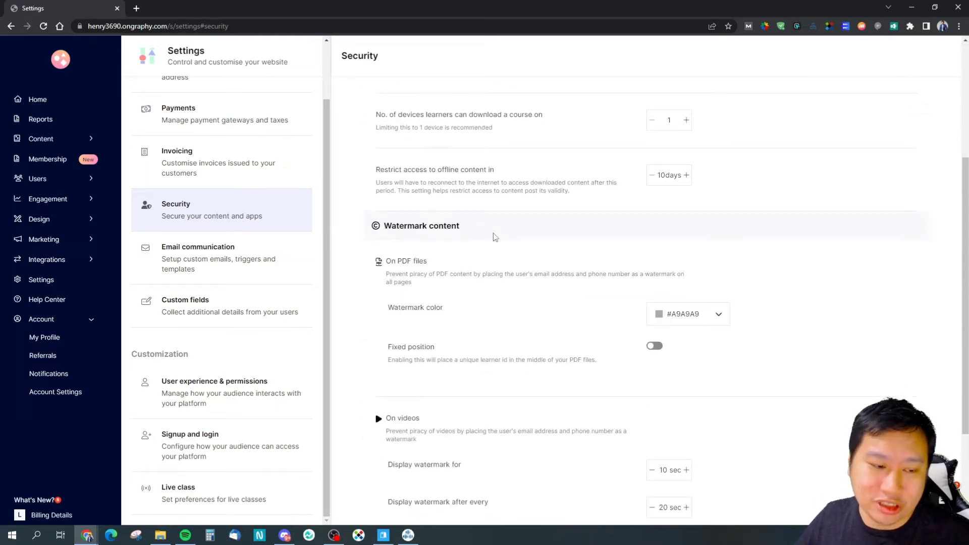
{"action": "scroll", "coordinate": [495, 235], "scroll_direction": "up", "scroll_amount": 4}
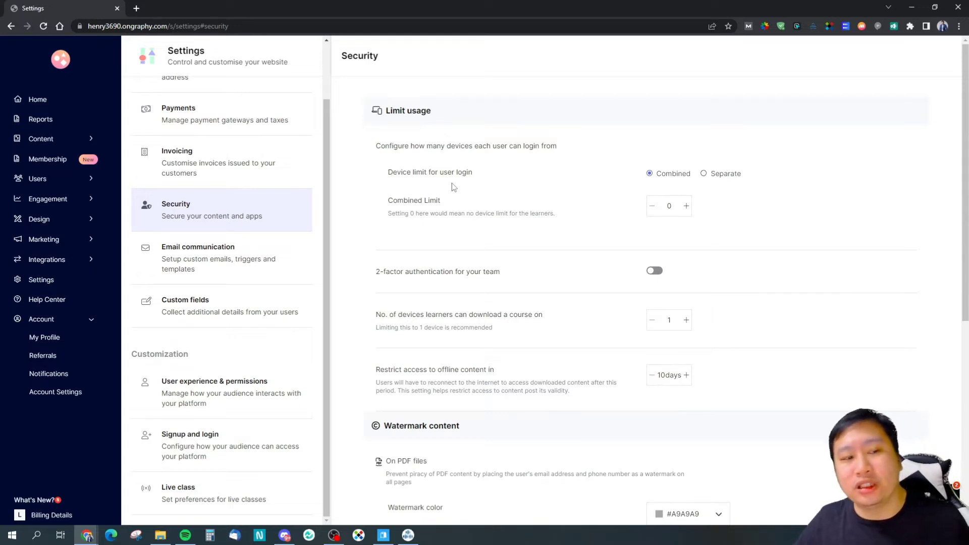
Try lowering the Combined device login limit, which stays at 0, and review the security options
{"action": "left_click", "coordinate": [687, 206]}
{"action": "left_click", "coordinate": [652, 206]}
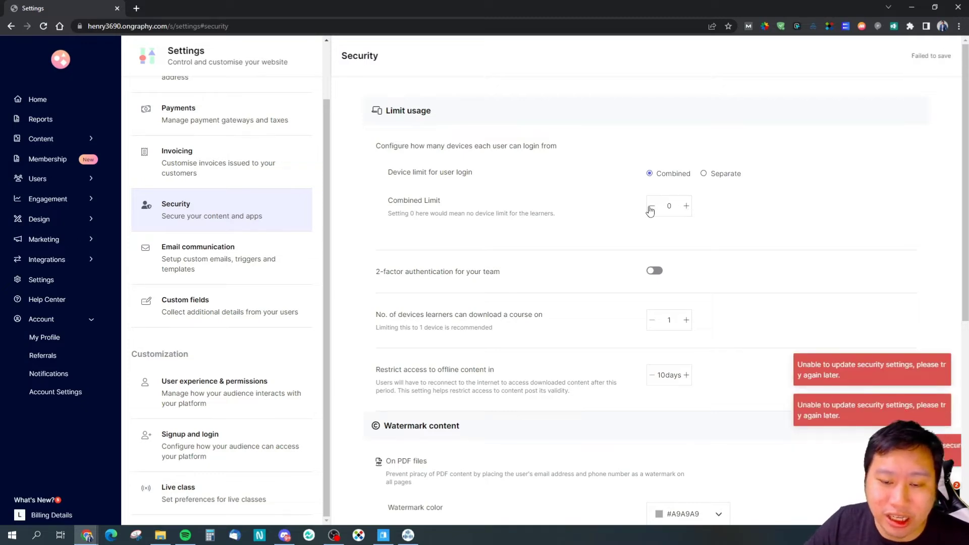
{"action": "scroll", "coordinate": [474, 353], "scroll_direction": "down", "scroll_amount": 2}
{"action": "scroll", "coordinate": [474, 352], "scroll_direction": "down", "scroll_amount": 3}
{"action": "scroll", "coordinate": [473, 353], "scroll_direction": "up", "scroll_amount": 3}
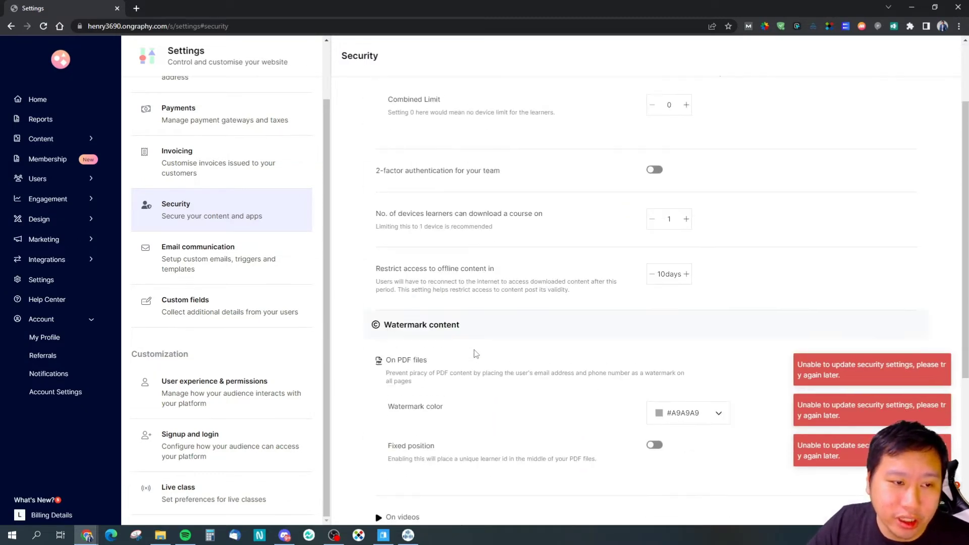
{"action": "scroll", "coordinate": [475, 354], "scroll_direction": "up", "scroll_amount": 1}
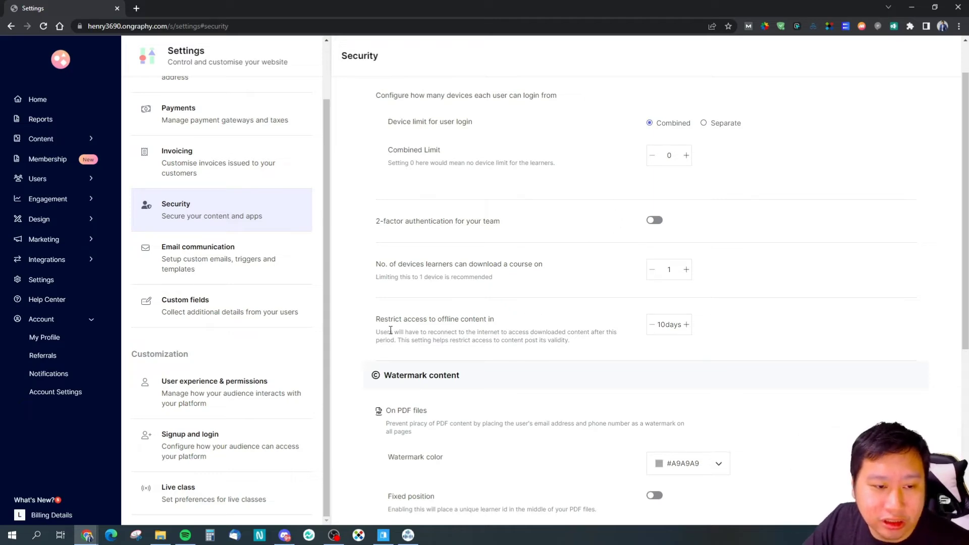
{"action": "left_click_drag", "start_coordinate": [403, 265], "coordinate": [464, 265]}
{"action": "left_click", "coordinate": [480, 269]}
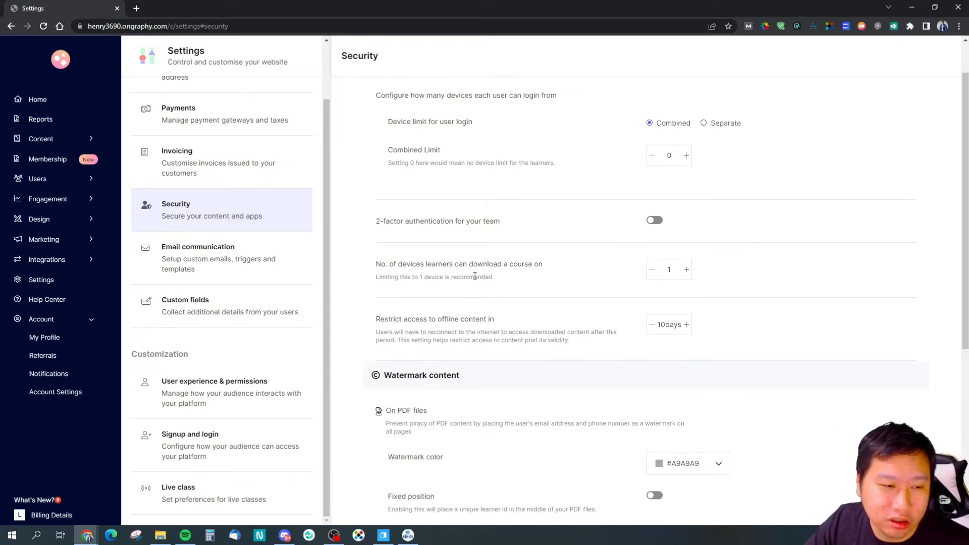
{"action": "scroll", "coordinate": [513, 391], "scroll_direction": "down", "scroll_amount": 6}
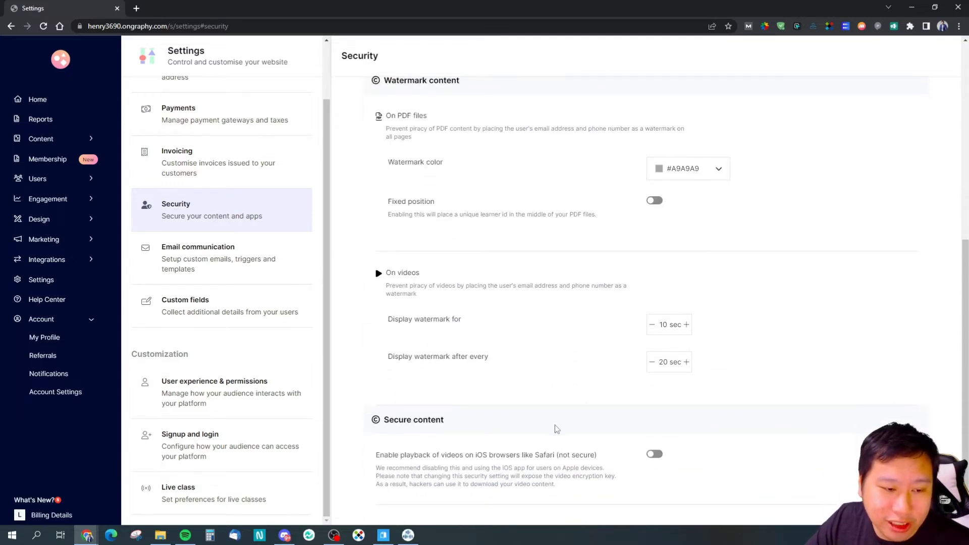
View Email communication and Custom fields settings, expanding and collapsing the Mobile field's details
{"action": "left_click", "coordinate": [204, 278]}
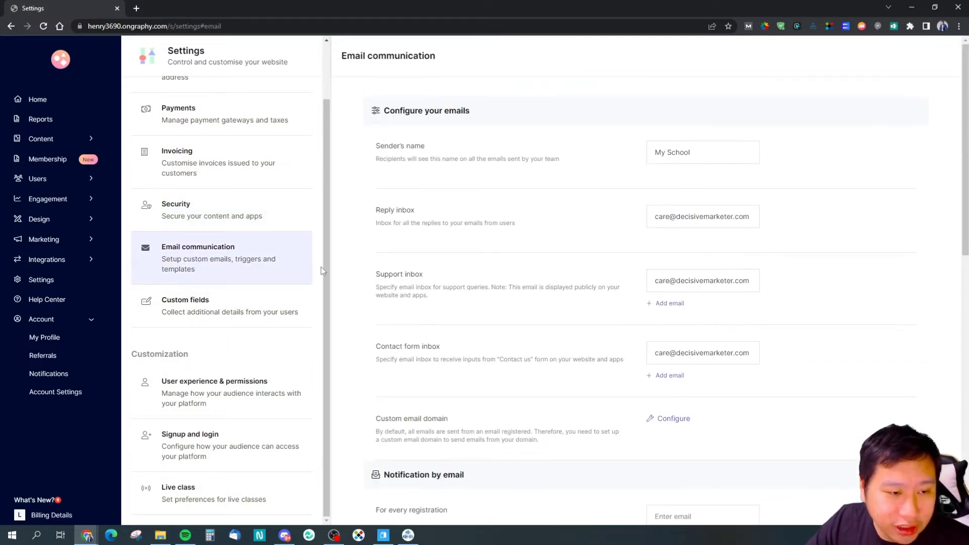
{"action": "scroll", "coordinate": [602, 376], "scroll_direction": "down", "scroll_amount": 4}
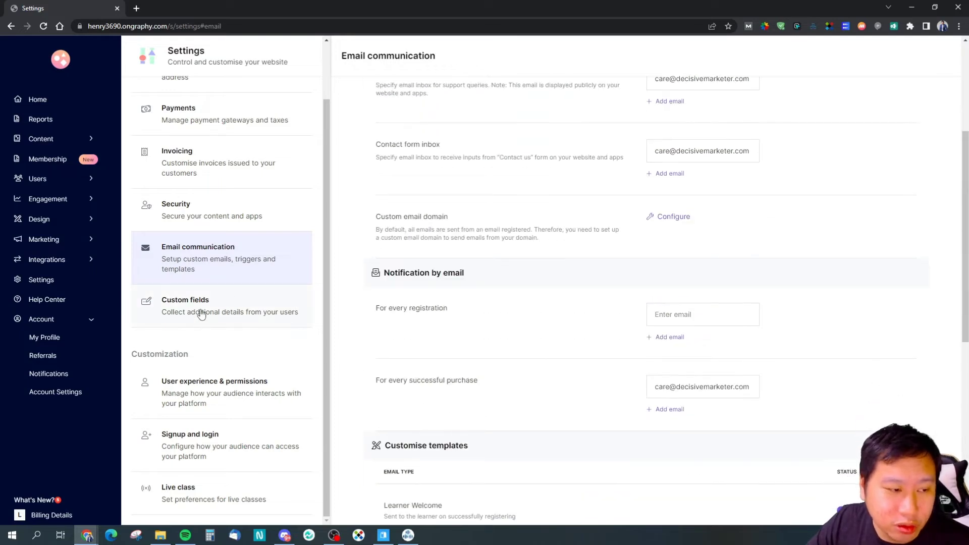
{"action": "left_click", "coordinate": [201, 314]}
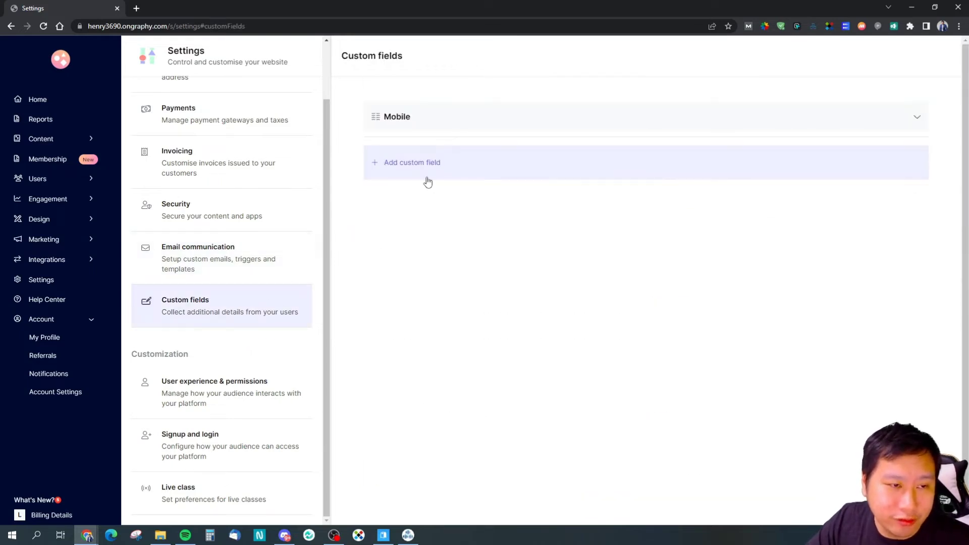
{"action": "left_click", "coordinate": [411, 119]}
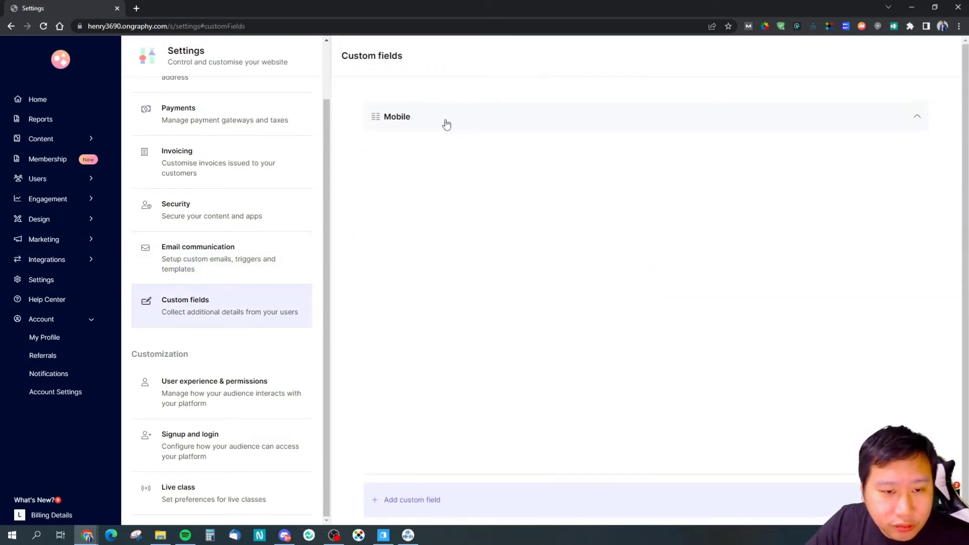
{"action": "left_click", "coordinate": [471, 107]}
Browse the User experience & permissions, Live class and Signup and login settings
{"action": "left_click", "coordinate": [234, 387]}
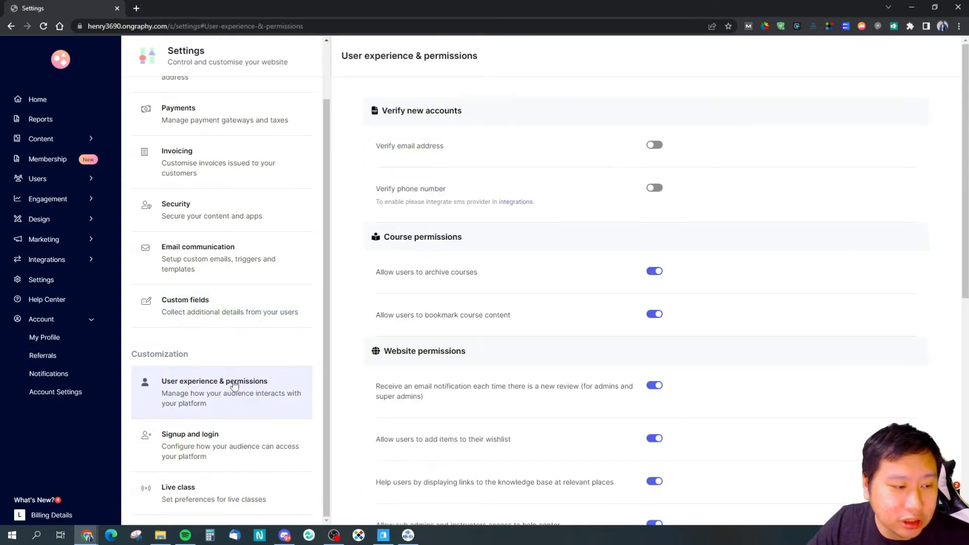
{"action": "left_click", "coordinate": [215, 499]}
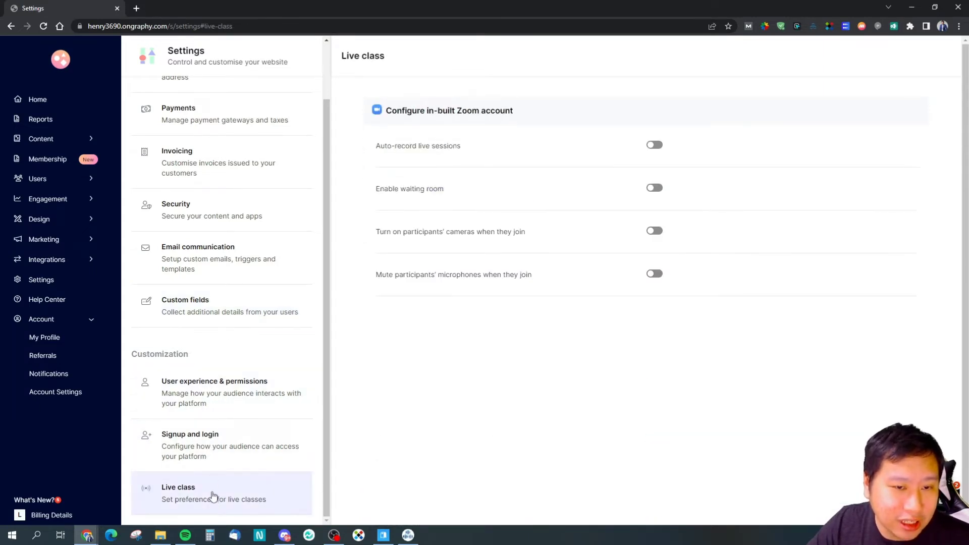
{"action": "left_click", "coordinate": [201, 444]}
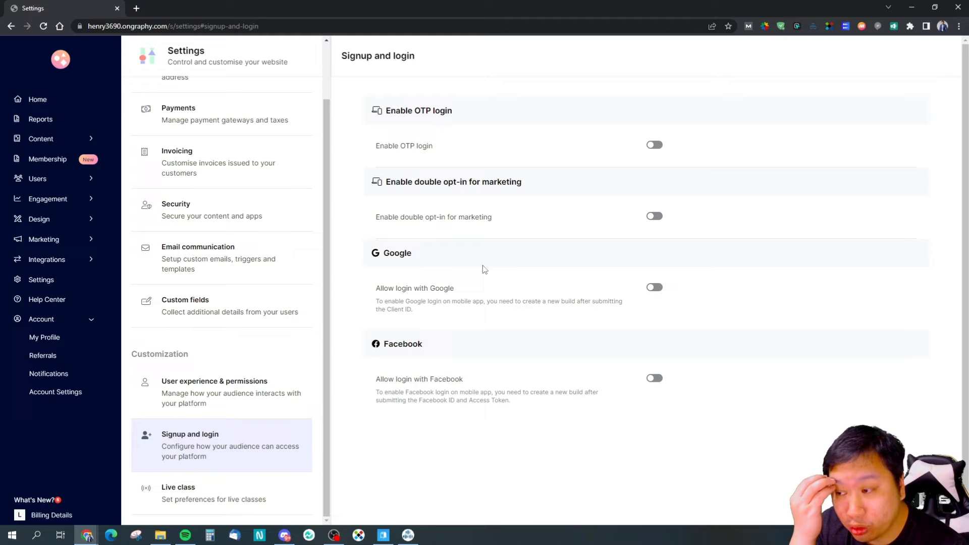
{"action": "left_click", "coordinate": [222, 382]}
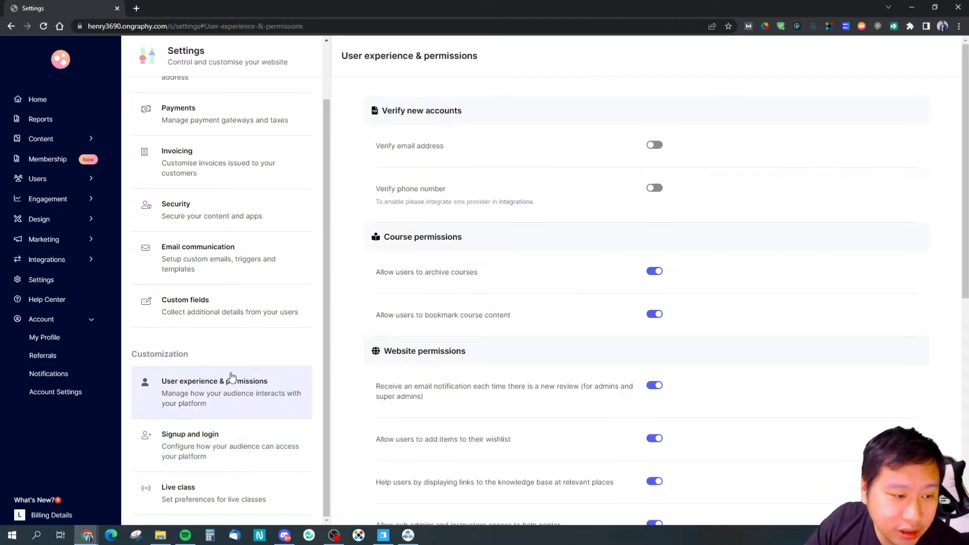
{"action": "left_click", "coordinate": [63, 142]}
Open the Test course in Course Builder and start adding an item under Introduction
{"action": "left_click", "coordinate": [57, 158]}
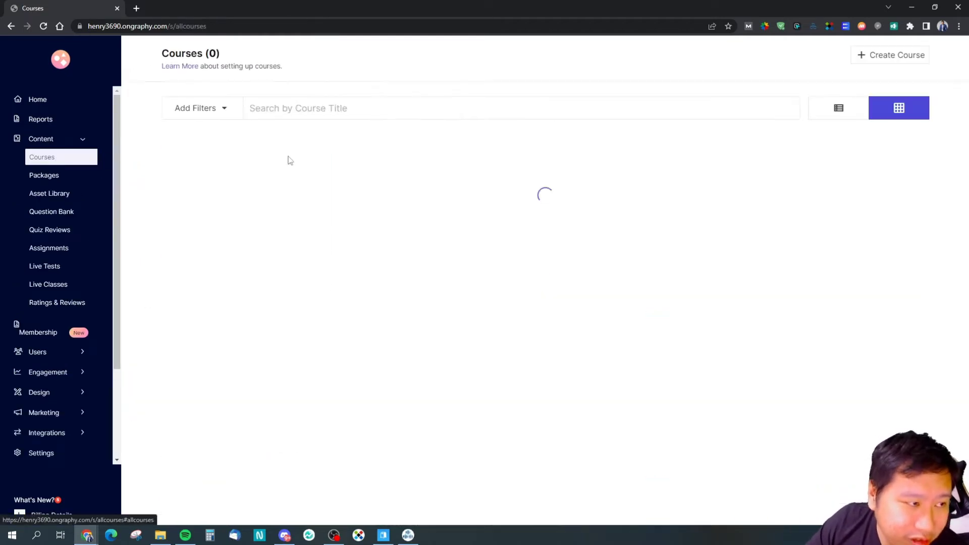
{"action": "left_click", "coordinate": [212, 298]}
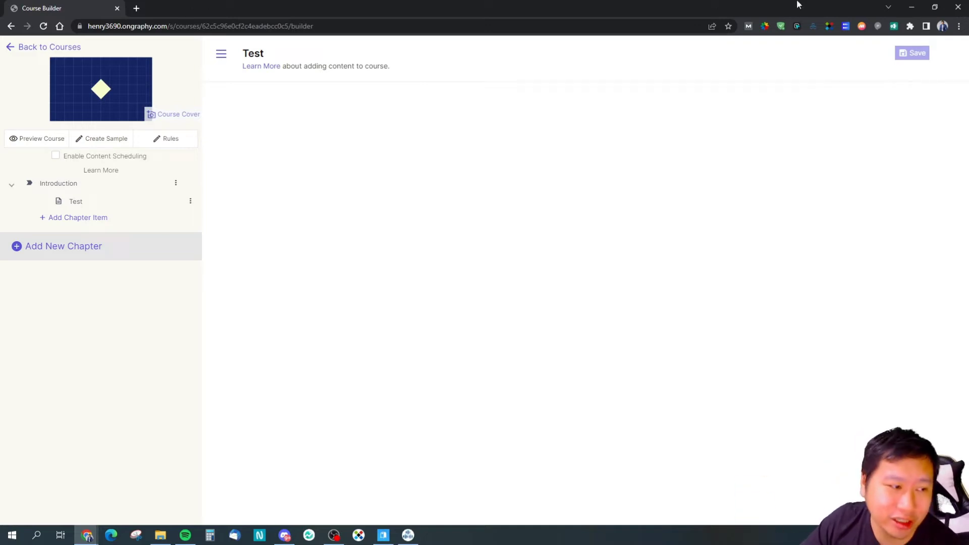
{"action": "left_click", "coordinate": [65, 254]}
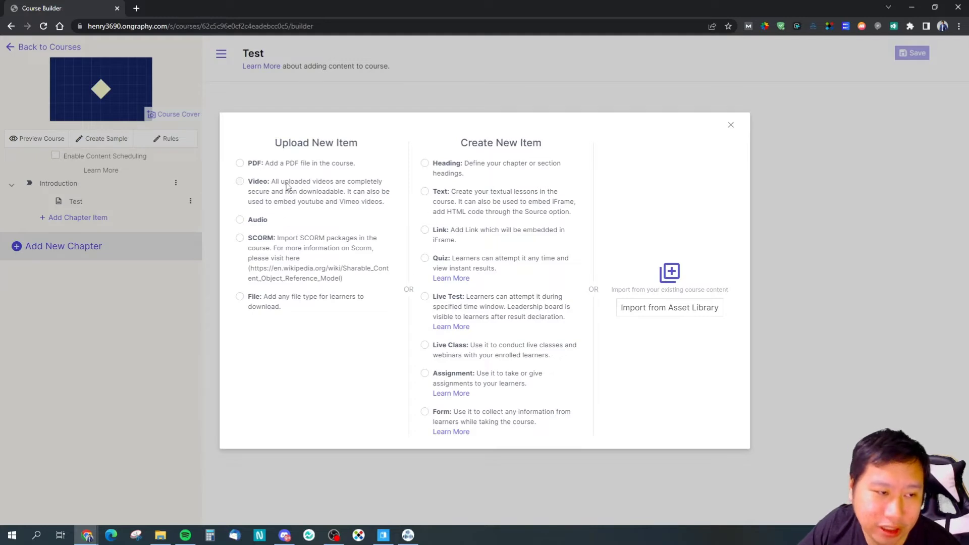
Choose Video, compare the Embed Code and Upload options, then close both dialogs
{"action": "left_click", "coordinate": [286, 187]}
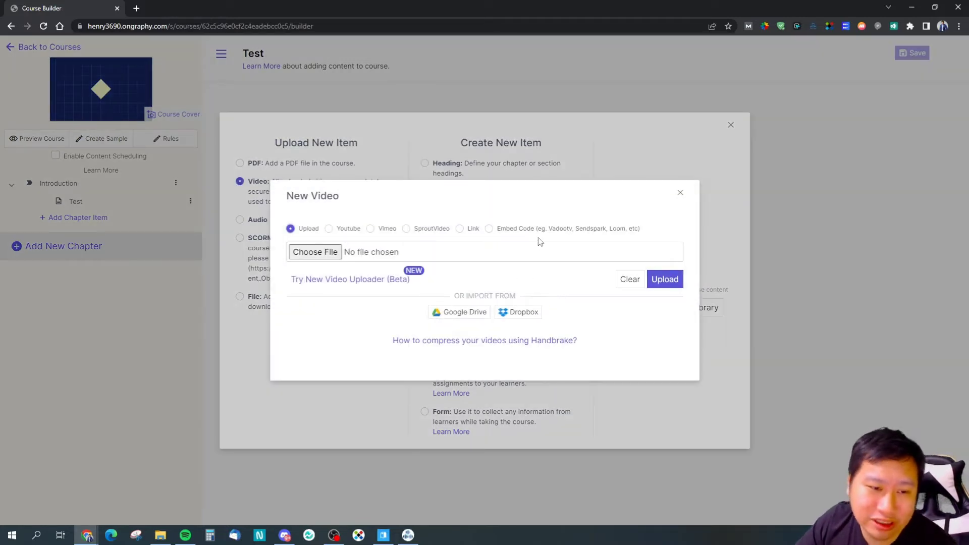
{"action": "double_click", "coordinate": [555, 230]}
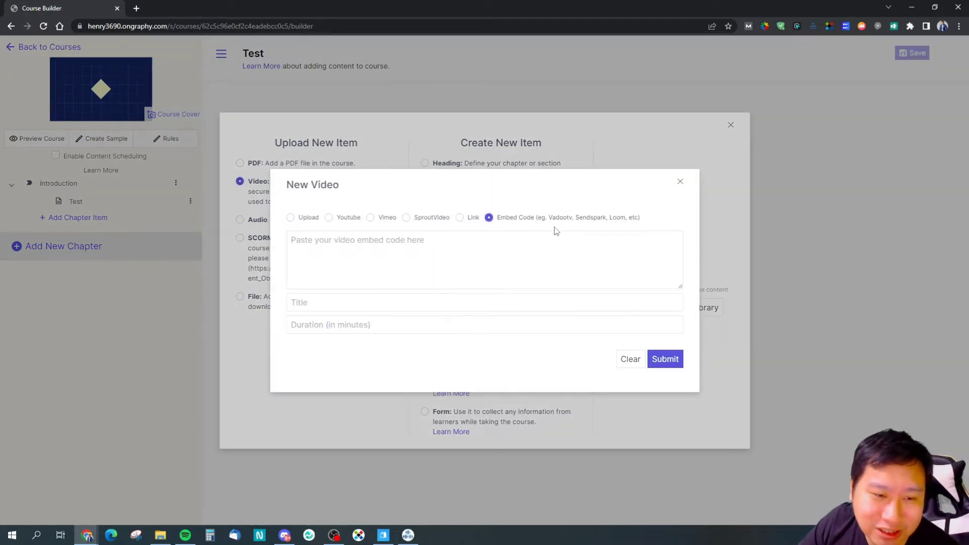
{"action": "left_click", "coordinate": [303, 218]}
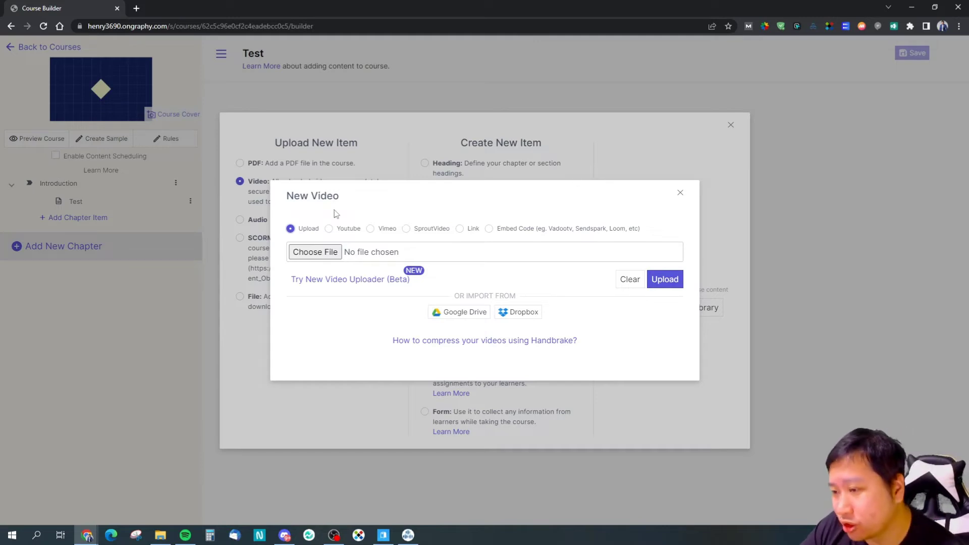
{"action": "left_click", "coordinate": [681, 193]}
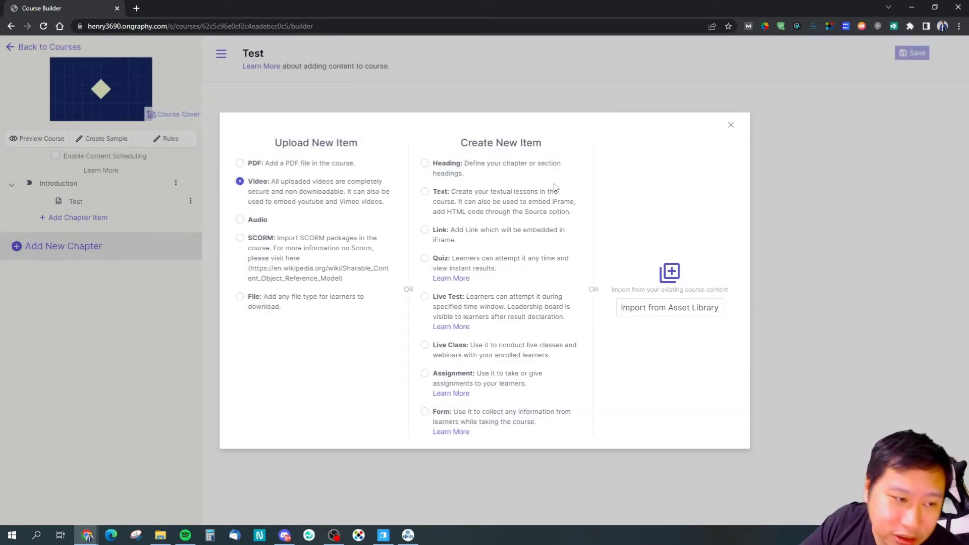
{"action": "left_click", "coordinate": [732, 126]}
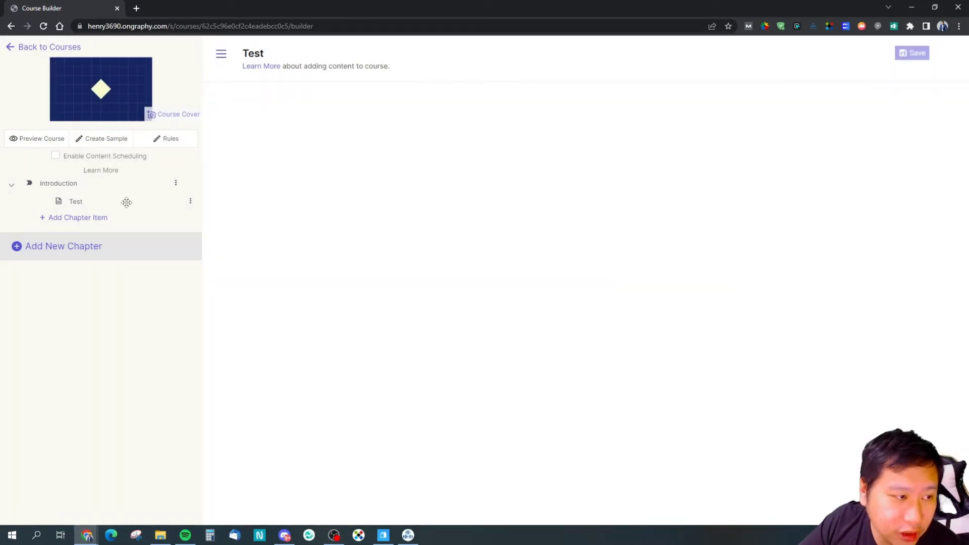
Open the Test item under Introduction and click into its rich-text body editor
{"action": "left_click", "coordinate": [75, 202]}
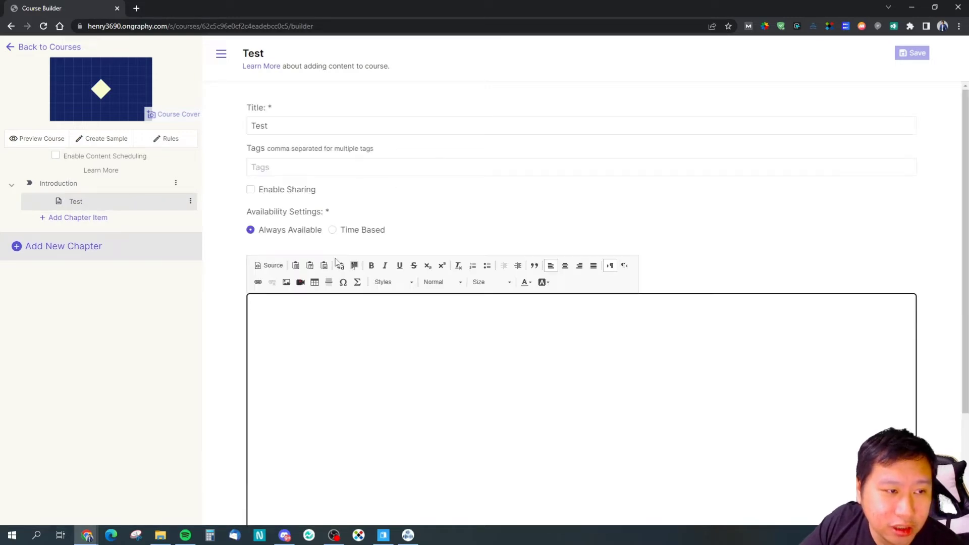
{"action": "scroll", "coordinate": [519, 384], "scroll_direction": "down", "scroll_amount": 2}
{"action": "scroll", "coordinate": [516, 376], "scroll_direction": "up", "scroll_amount": 2}
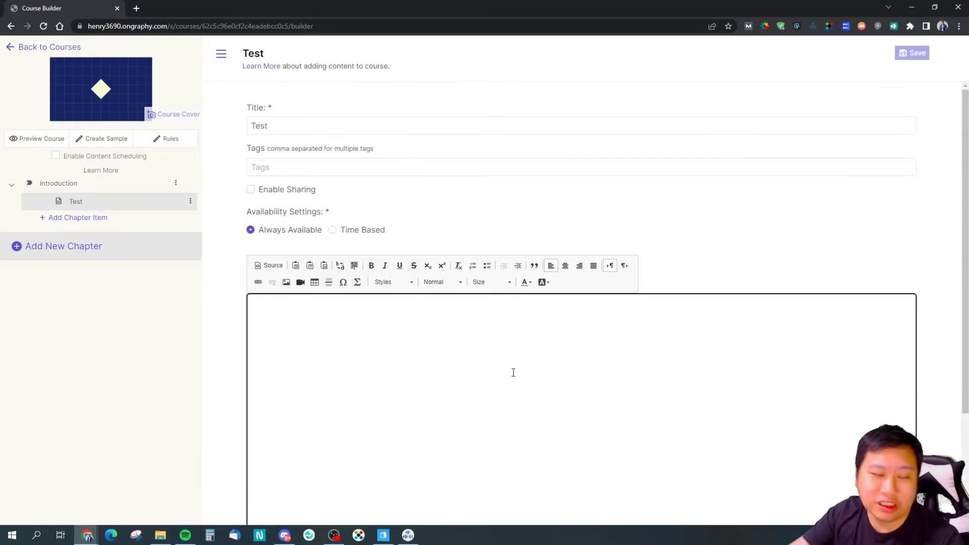
{"action": "left_click", "coordinate": [514, 372]}
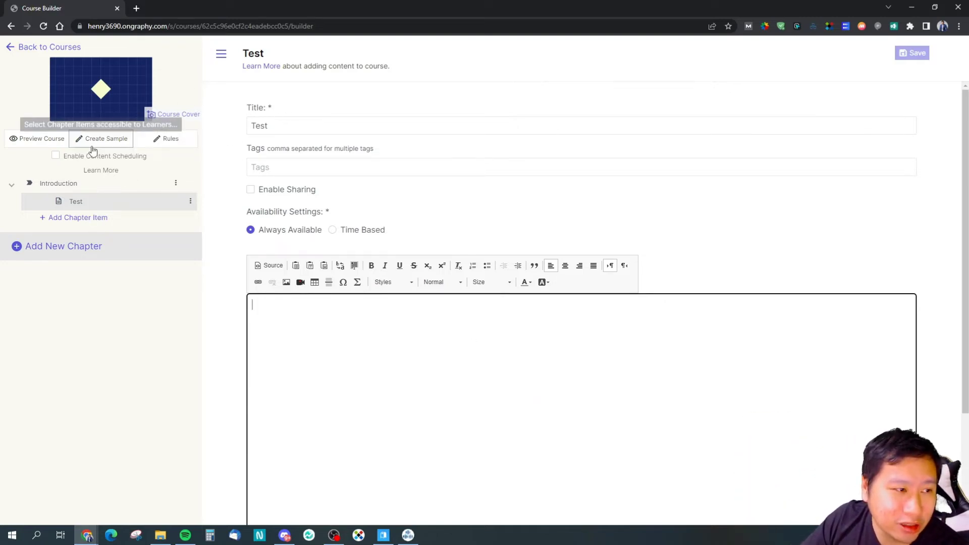
Return to Courses and view Packages, Question Bank and Quiz Reviews
{"action": "left_click", "coordinate": [58, 46]}
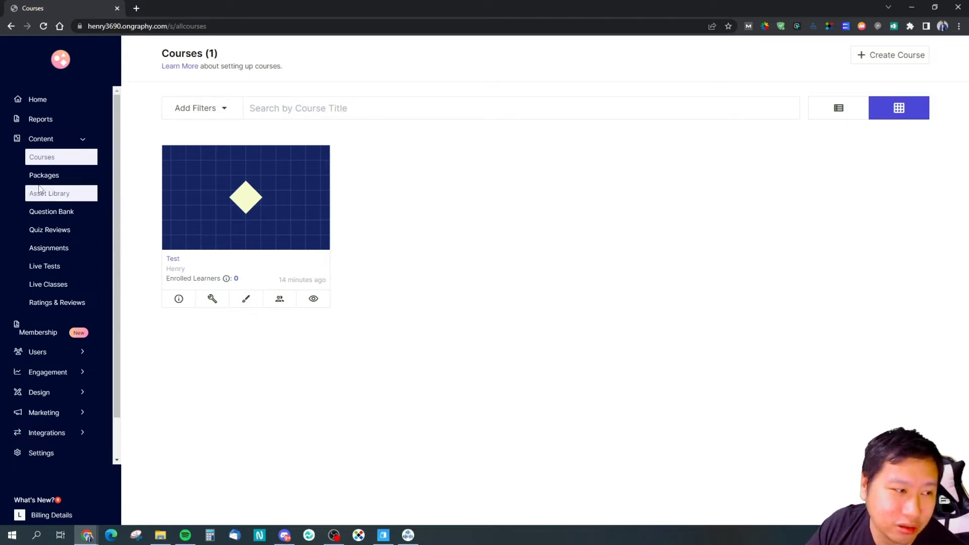
{"action": "left_click", "coordinate": [59, 177]}
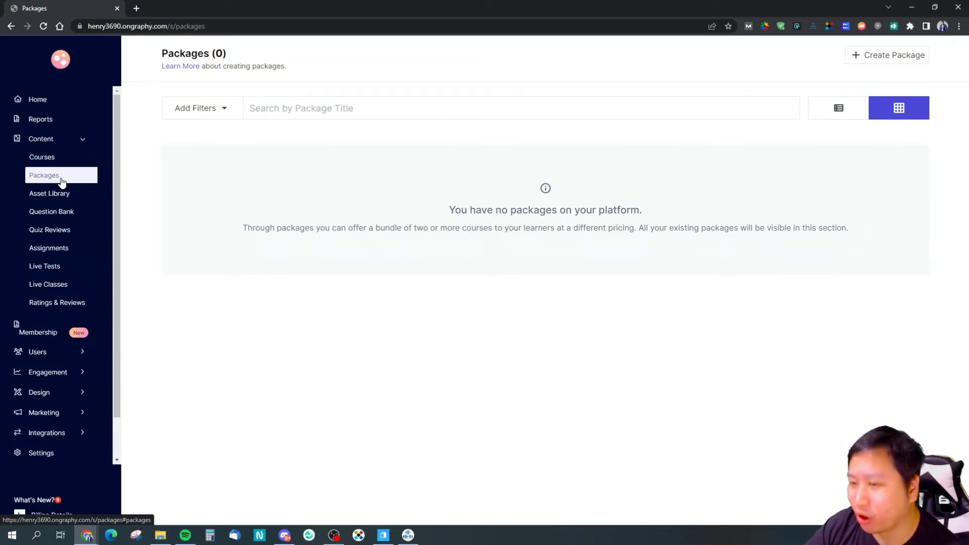
{"action": "left_click", "coordinate": [78, 163]}
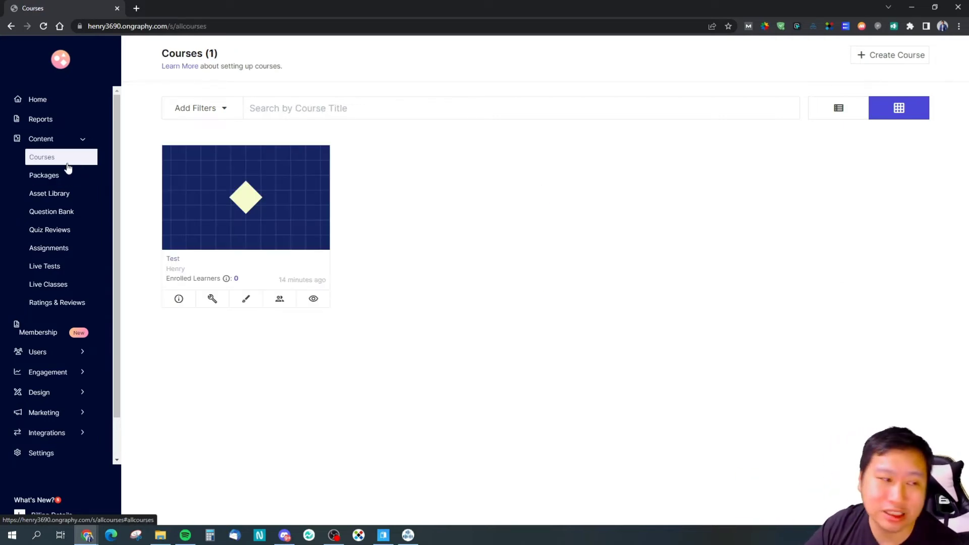
{"action": "left_click", "coordinate": [70, 218]}
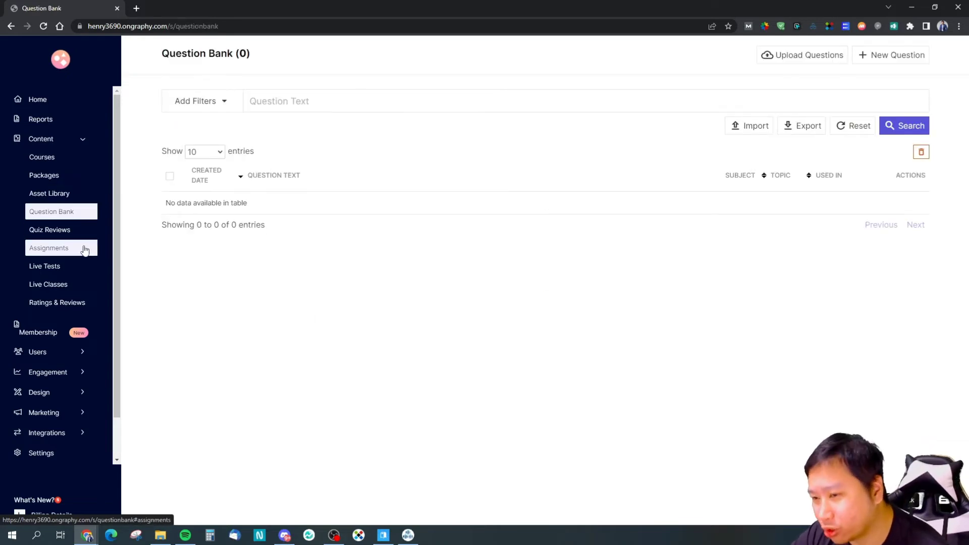
{"action": "left_click", "coordinate": [65, 235]}
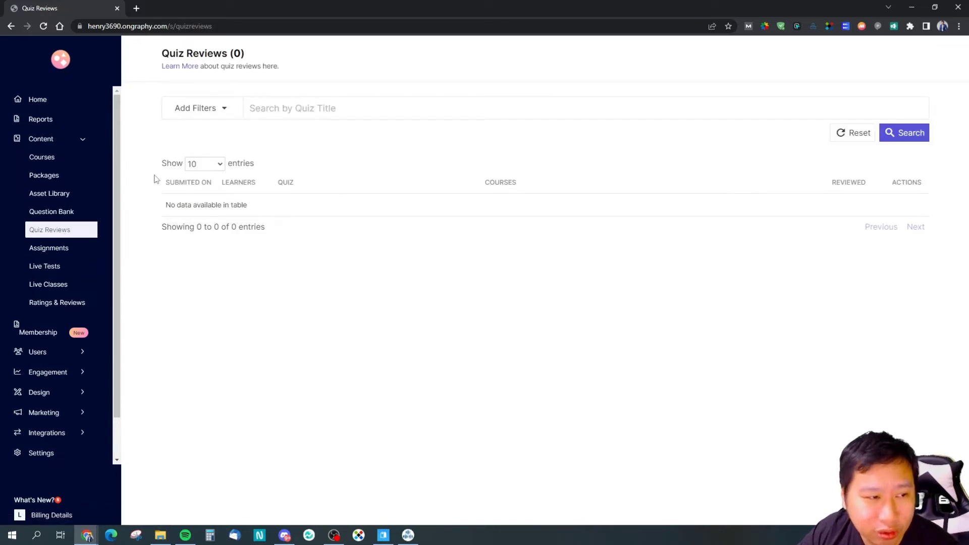
View Assignments, Live Tests, Live Classes and Ratings & Reviews, then open Membership
{"action": "left_click", "coordinate": [56, 249]}
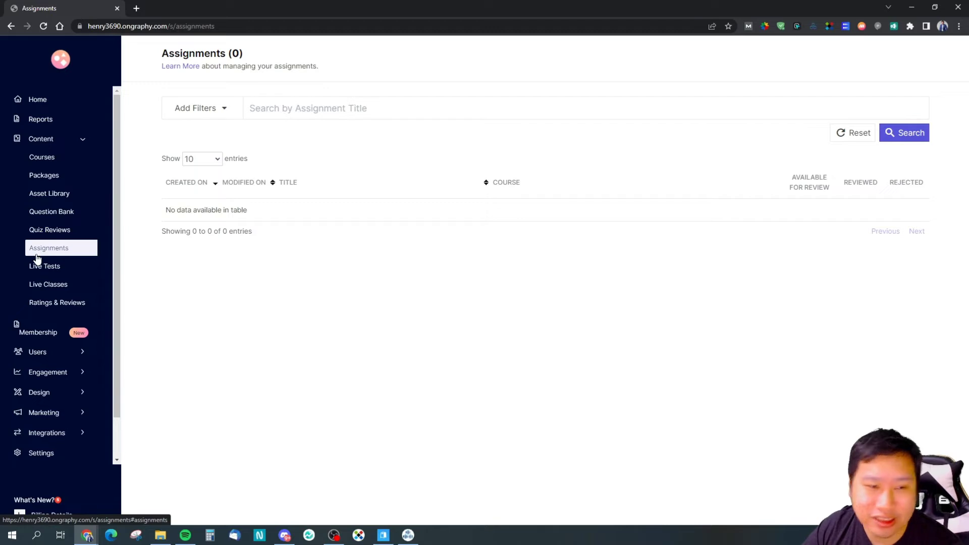
{"action": "left_click", "coordinate": [51, 271]}
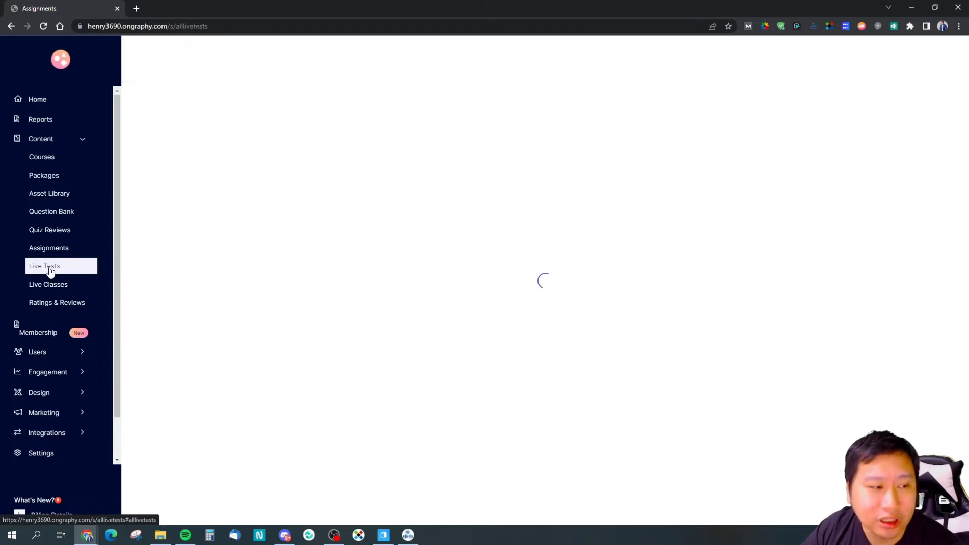
{"action": "left_click", "coordinate": [51, 285]}
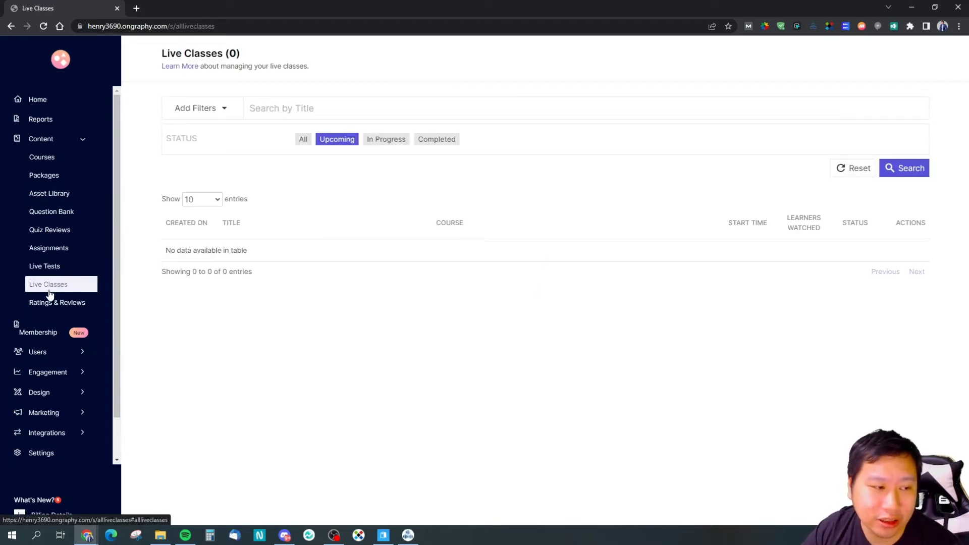
{"action": "left_click", "coordinate": [51, 302]}
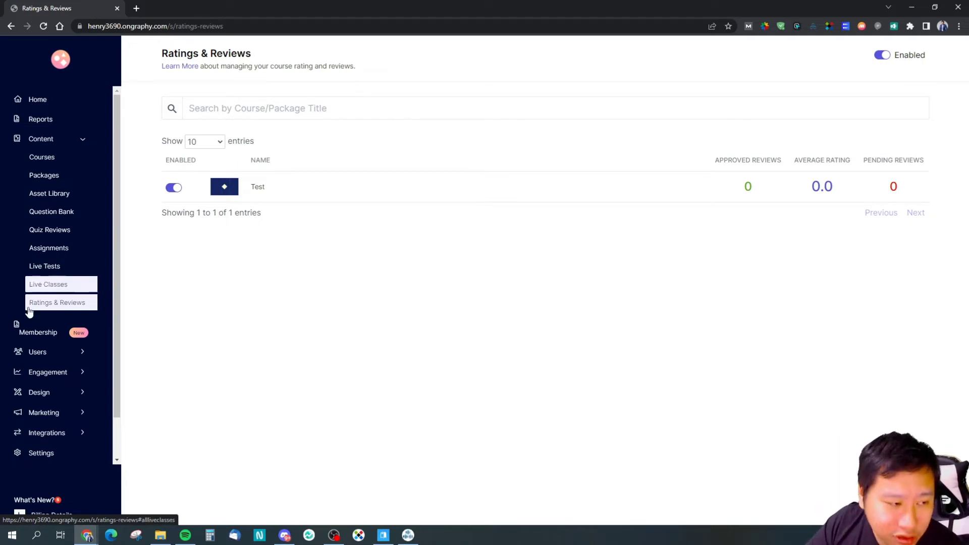
{"action": "left_click", "coordinate": [37, 332]}
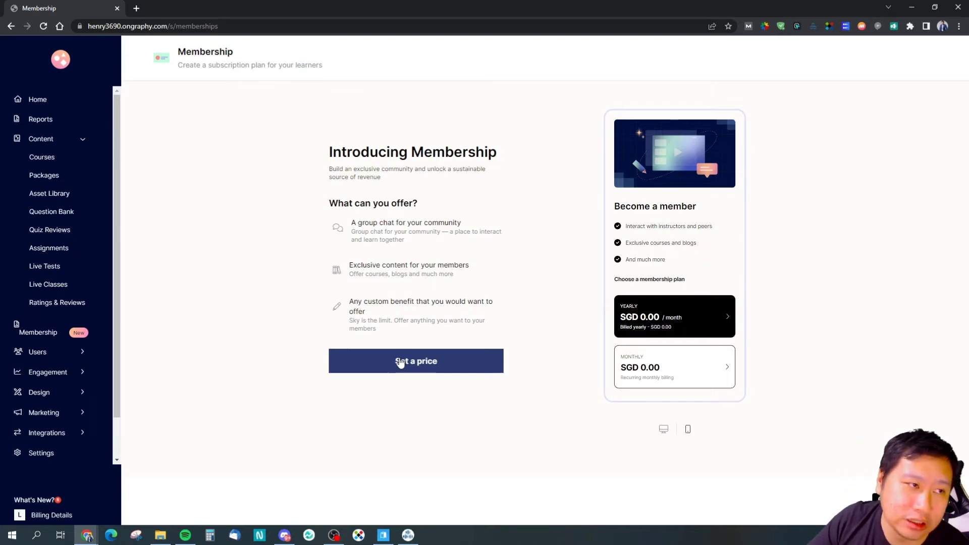
Try launching the membership at zero prices and open the membership perks
{"action": "left_click", "coordinate": [406, 367]}
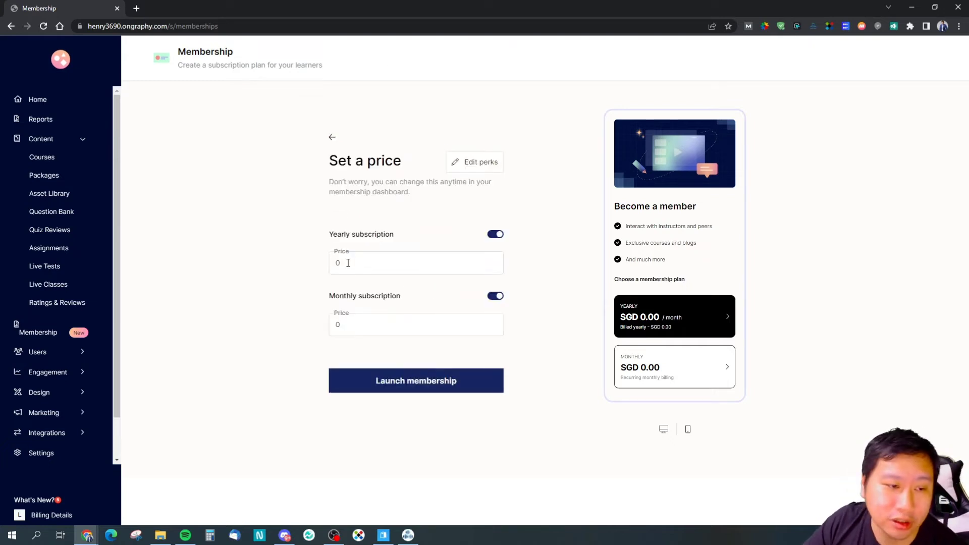
{"action": "left_click", "coordinate": [421, 376]}
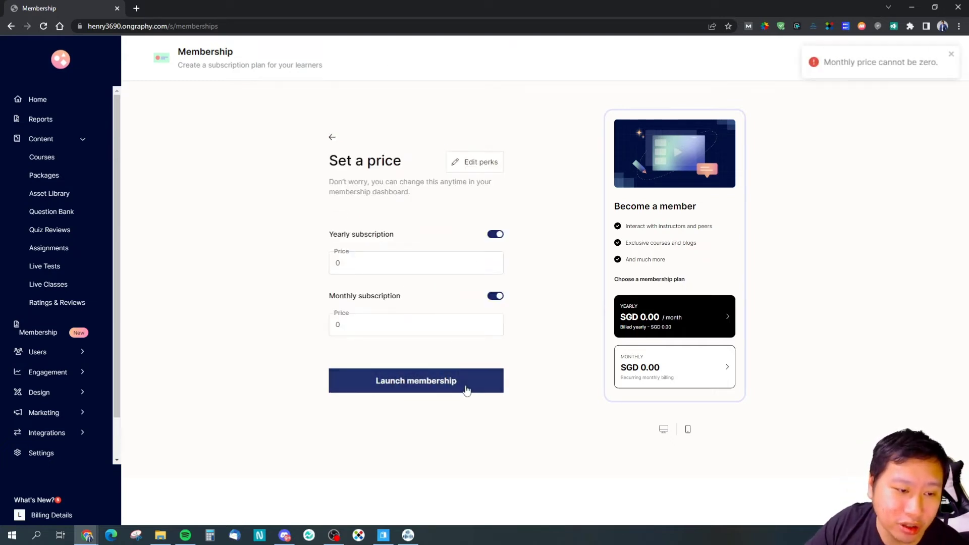
{"action": "left_click", "coordinate": [477, 170]}
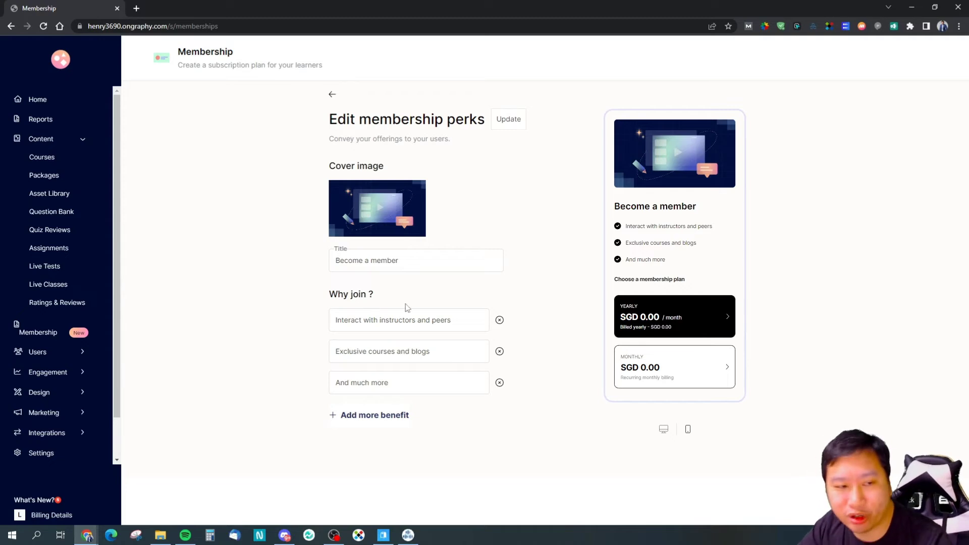
Look at the Learners list under user management, then return to Membership
{"action": "left_click", "coordinate": [36, 352]}
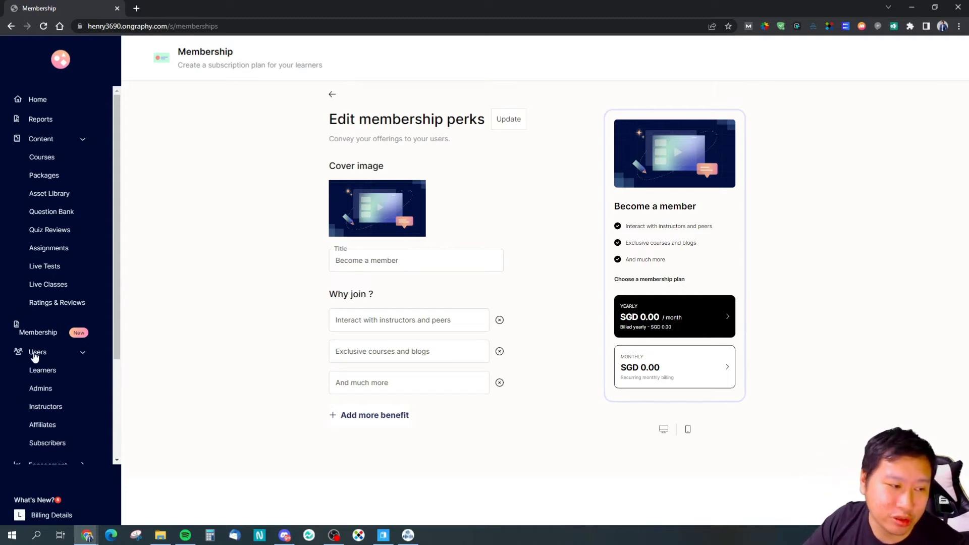
{"action": "scroll", "coordinate": [50, 336], "scroll_direction": "down", "scroll_amount": 1}
{"action": "scroll", "coordinate": [50, 337], "scroll_direction": "down", "scroll_amount": 3}
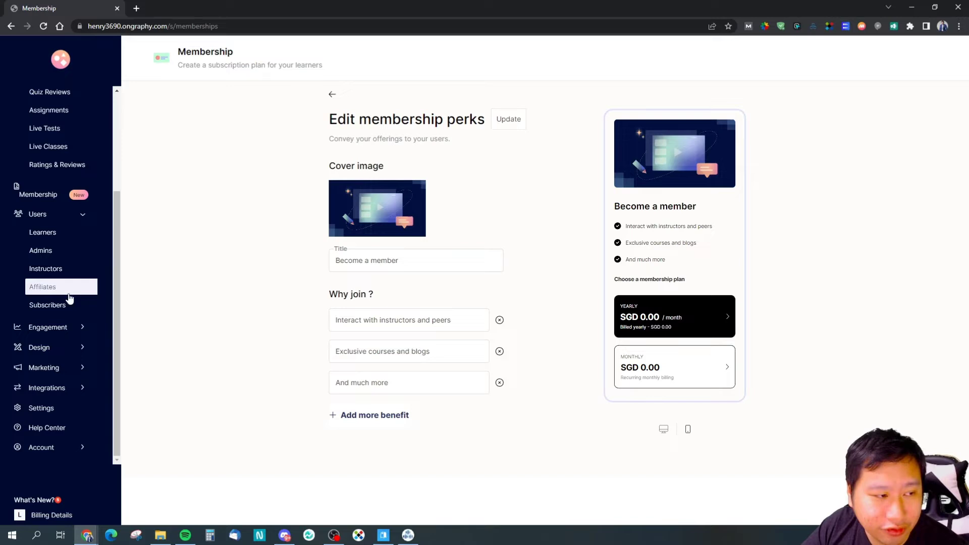
{"action": "left_click", "coordinate": [57, 236]}
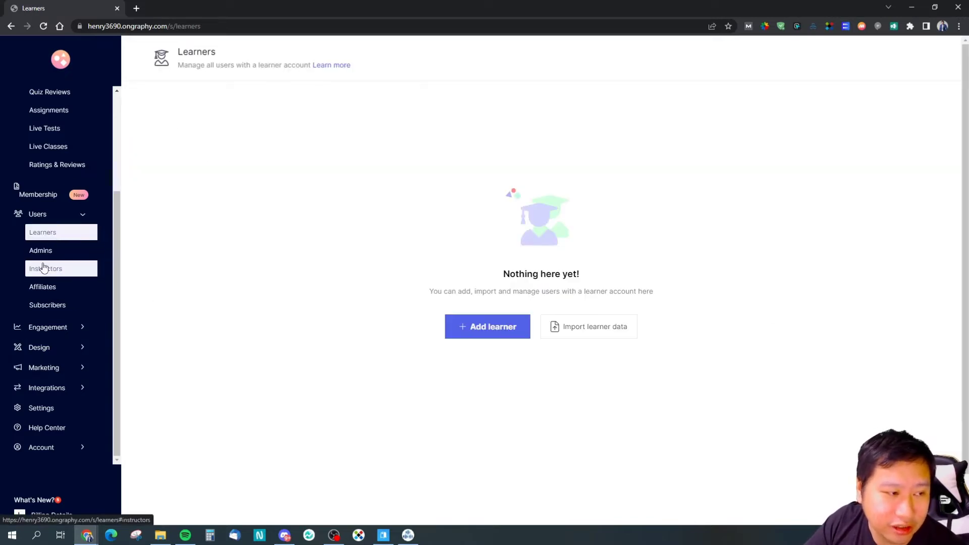
{"action": "left_click", "coordinate": [48, 195]}
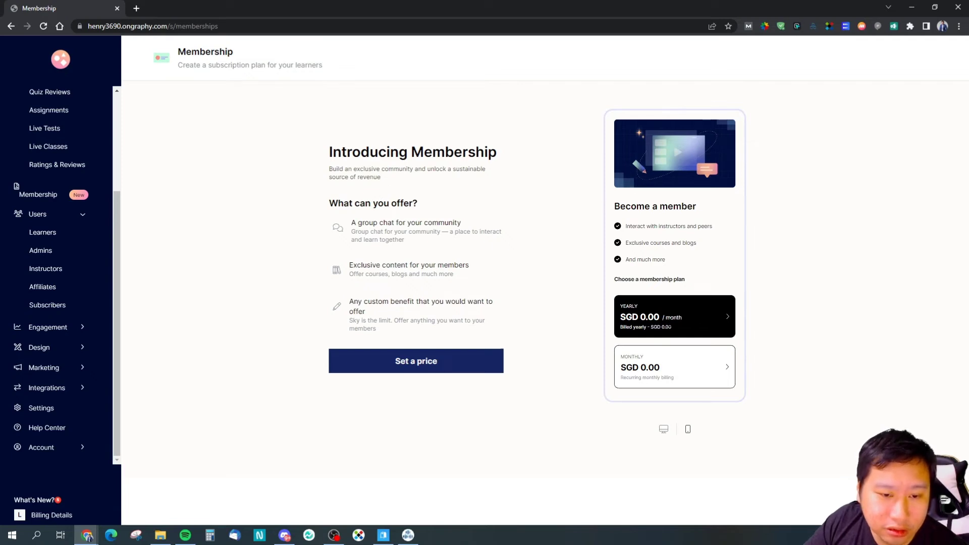
Enter SGD 1 for the yearly and monthly prices and attempt to launch the membership
{"action": "left_click", "coordinate": [431, 374]}
{"action": "double_click", "coordinate": [379, 254]}
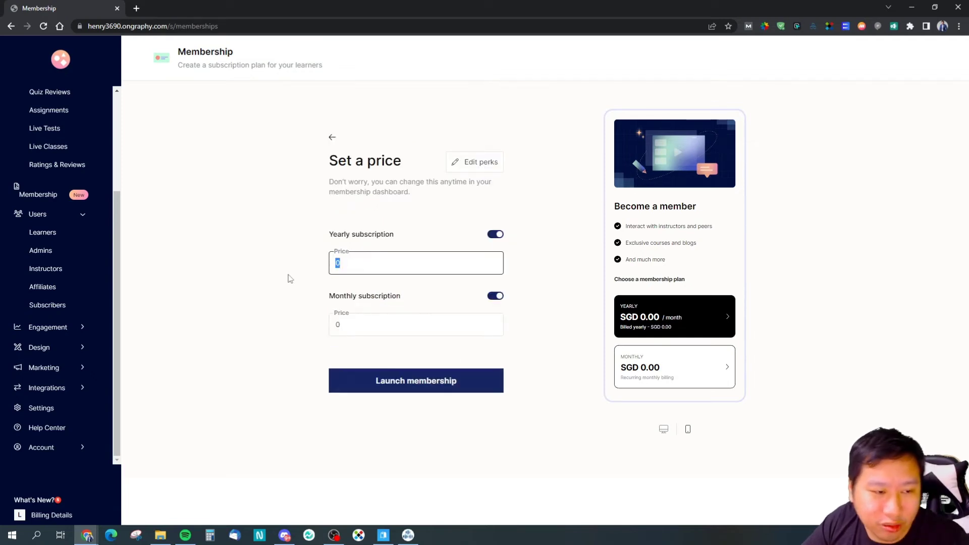
{"action": "type", "text": "1"}
{"action": "left_click", "coordinate": [398, 392]}
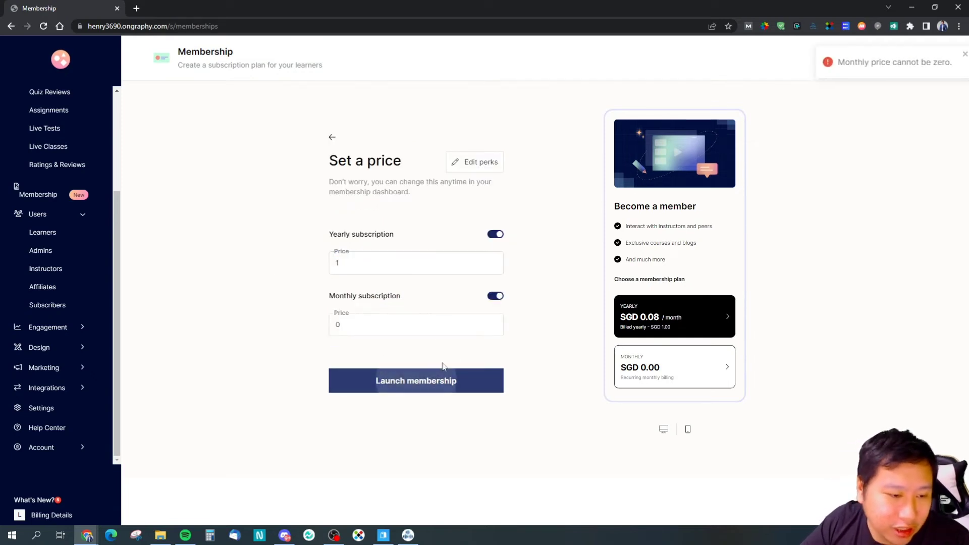
{"action": "double_click", "coordinate": [377, 326]}
{"action": "type", "text": "1"}
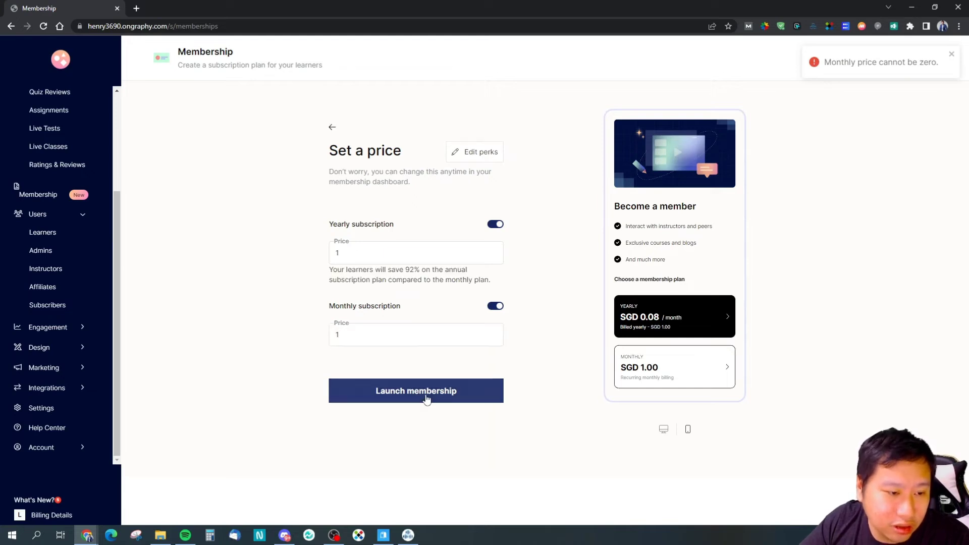
{"action": "left_click", "coordinate": [482, 392]}
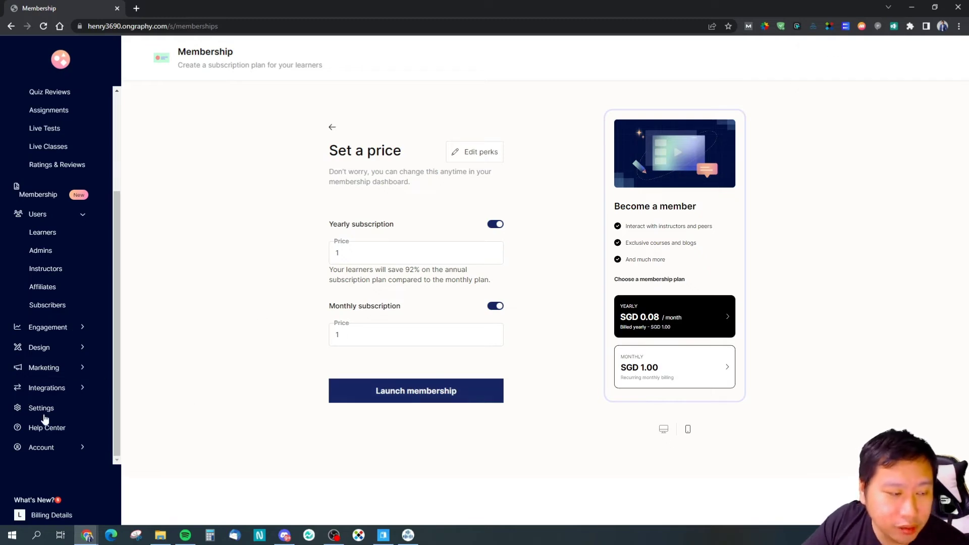
Under Engagement, review the Public Forum, Course Wise discussions and Messenger pages
{"action": "left_click", "coordinate": [54, 328]}
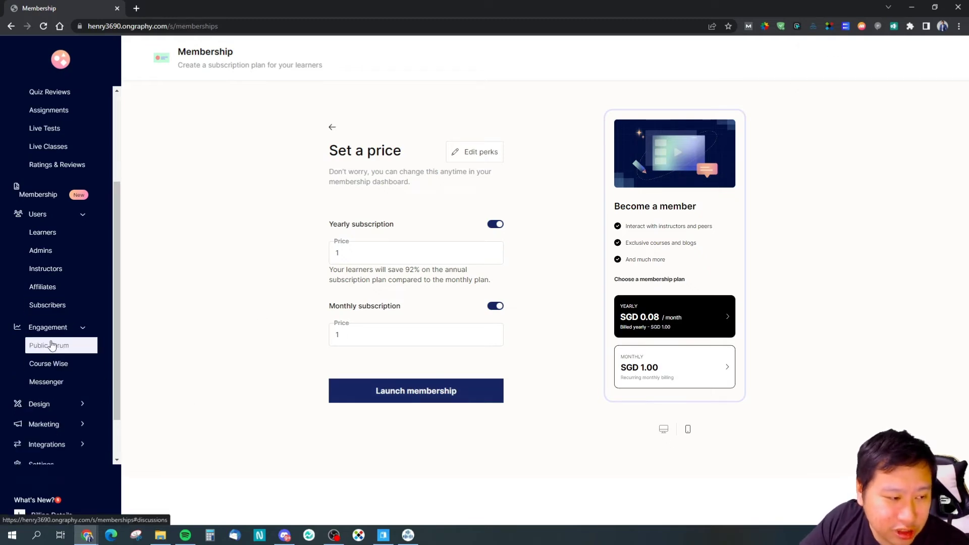
{"action": "left_click", "coordinate": [47, 348]}
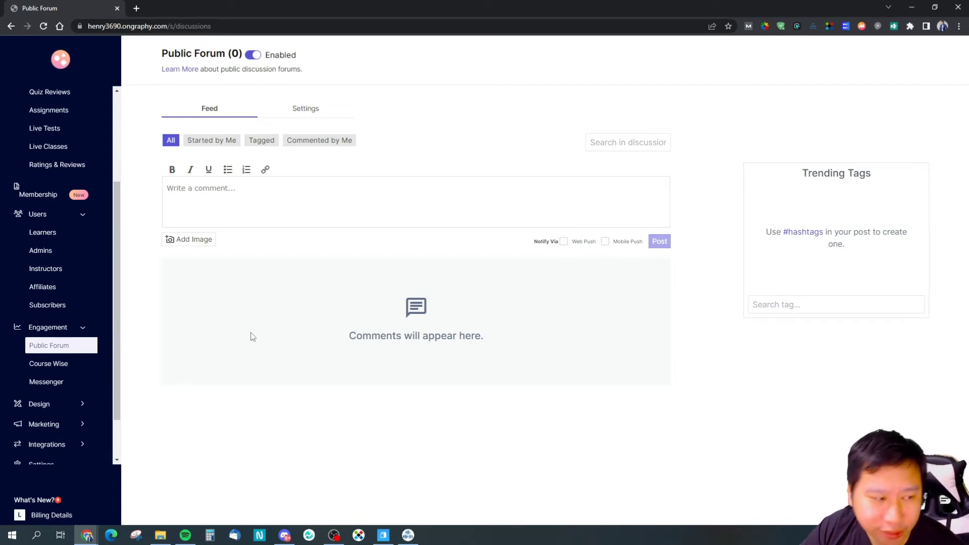
{"action": "left_click", "coordinate": [77, 369]}
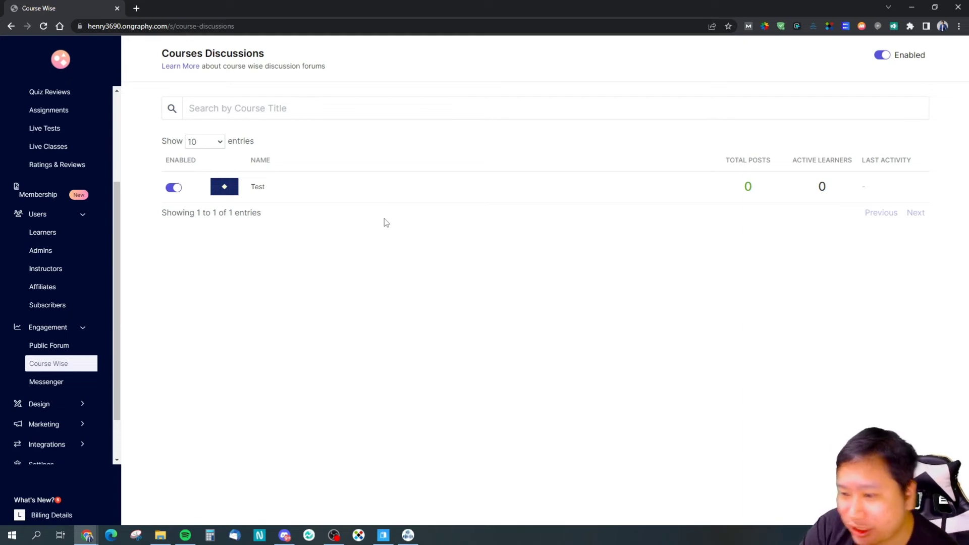
{"action": "left_click", "coordinate": [49, 383]}
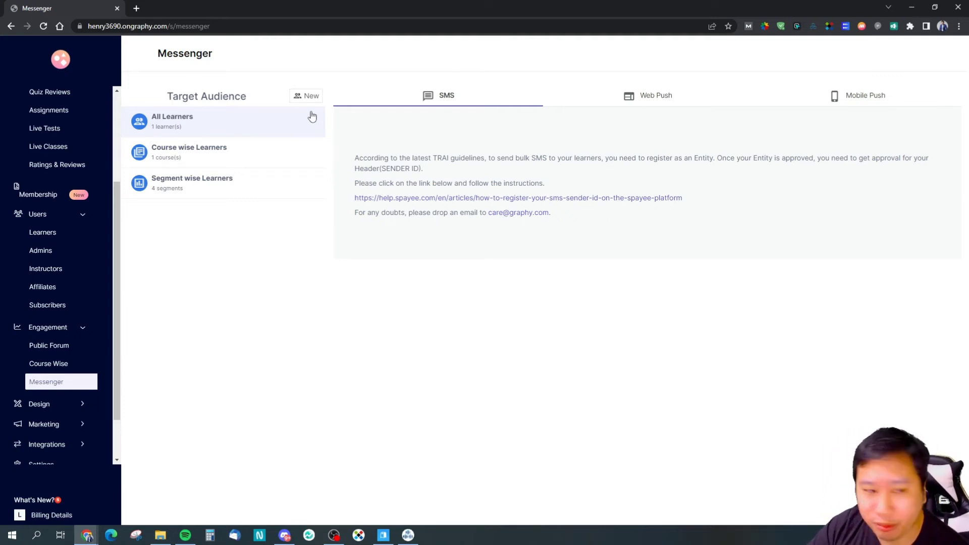
{"action": "scroll", "coordinate": [60, 364], "scroll_direction": "down", "scroll_amount": 2}
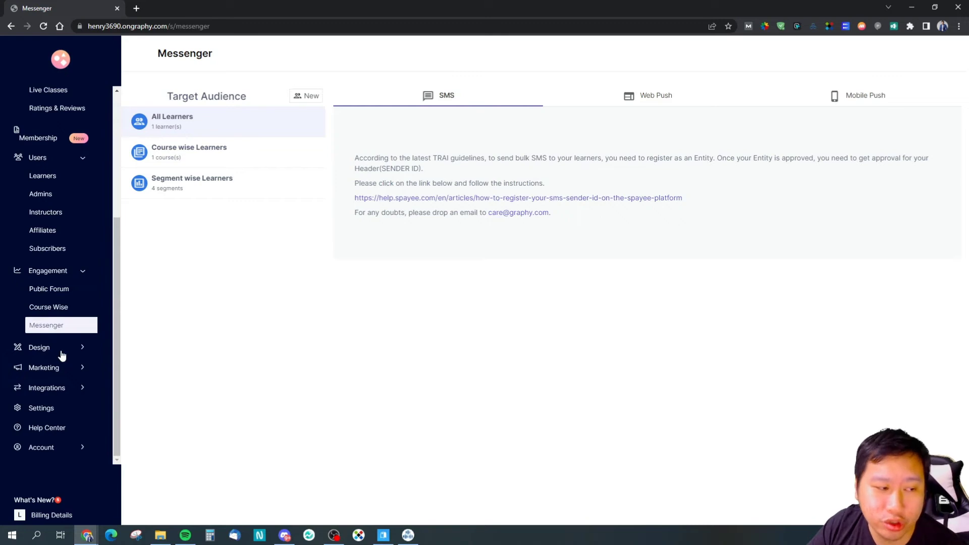
{"action": "left_click", "coordinate": [61, 353]}
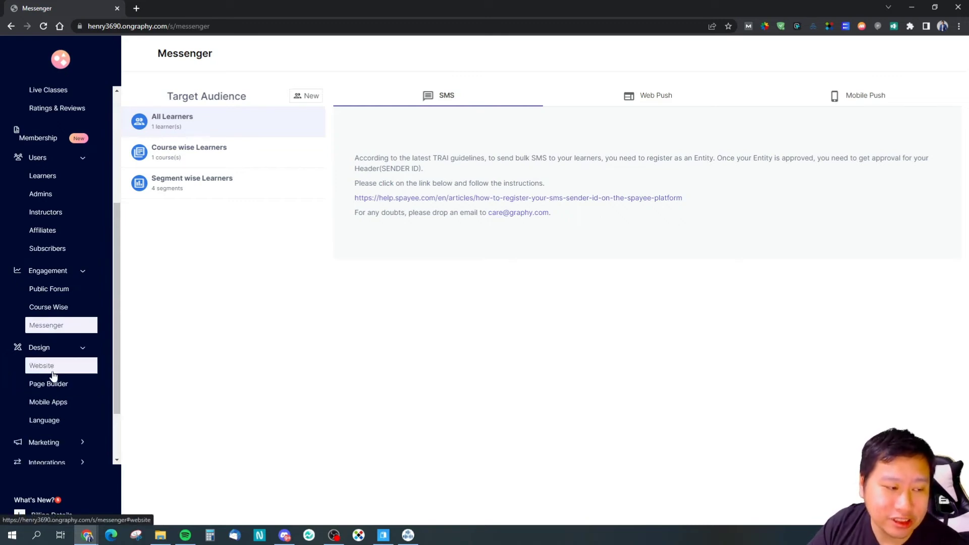
Scroll through the Design > Website themes and pages
{"action": "left_click", "coordinate": [53, 367]}
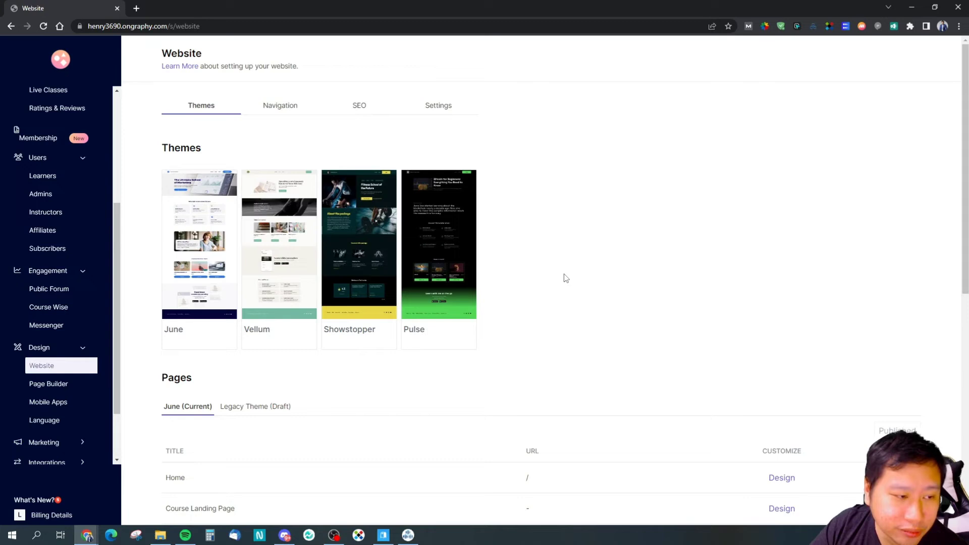
{"action": "scroll", "coordinate": [439, 266], "scroll_direction": "down", "scroll_amount": 1}
{"action": "scroll", "coordinate": [320, 256], "scroll_direction": "down", "scroll_amount": 4}
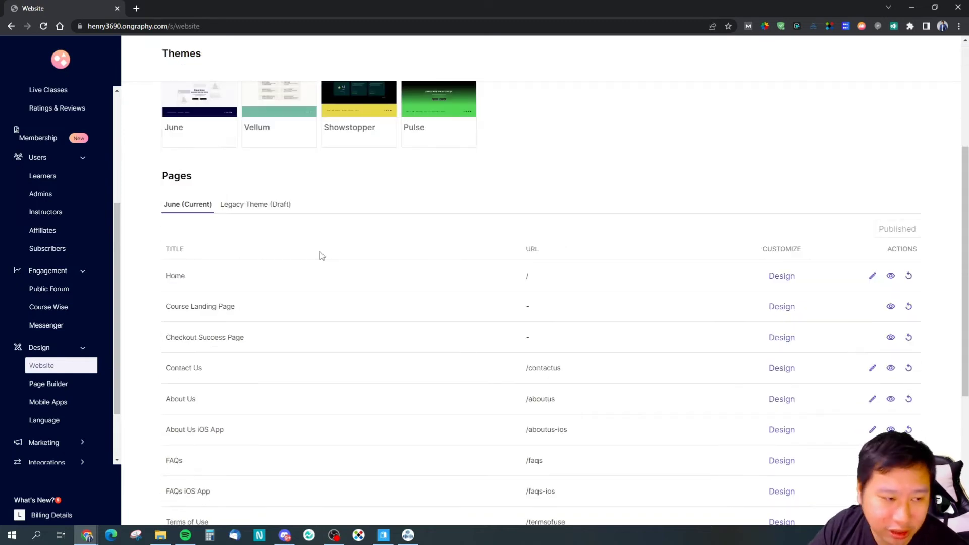
{"action": "scroll", "coordinate": [312, 256], "scroll_direction": "down", "scroll_amount": 3}
{"action": "scroll", "coordinate": [585, 259], "scroll_direction": "up", "scroll_amount": 2}
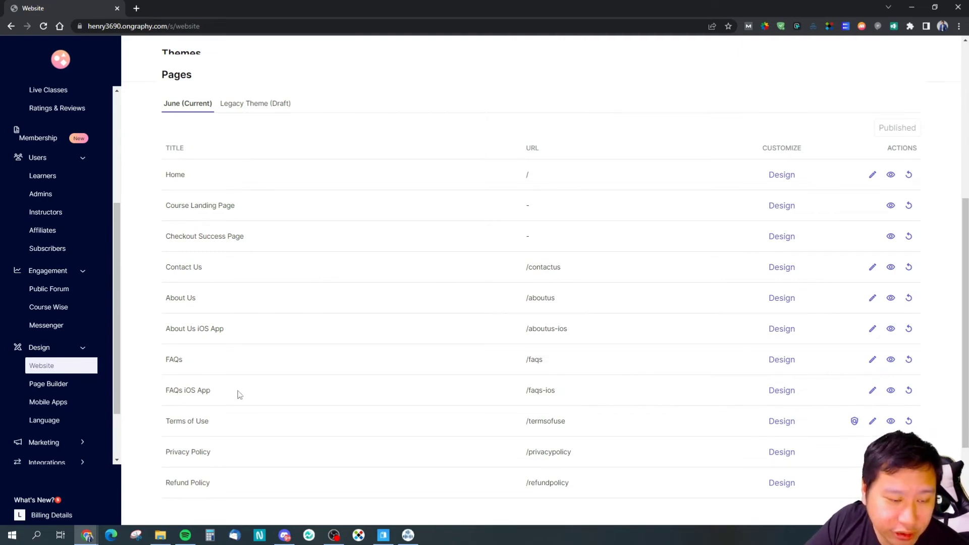
In Page Builder, submit a new custom page with title 'test' and URL 'test'
{"action": "left_click", "coordinate": [70, 384]}
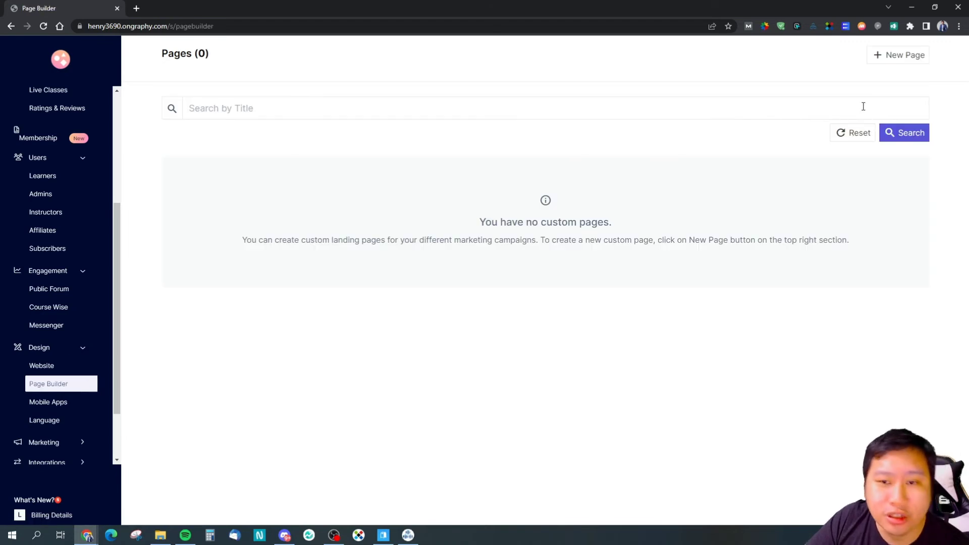
{"action": "left_click", "coordinate": [902, 59]}
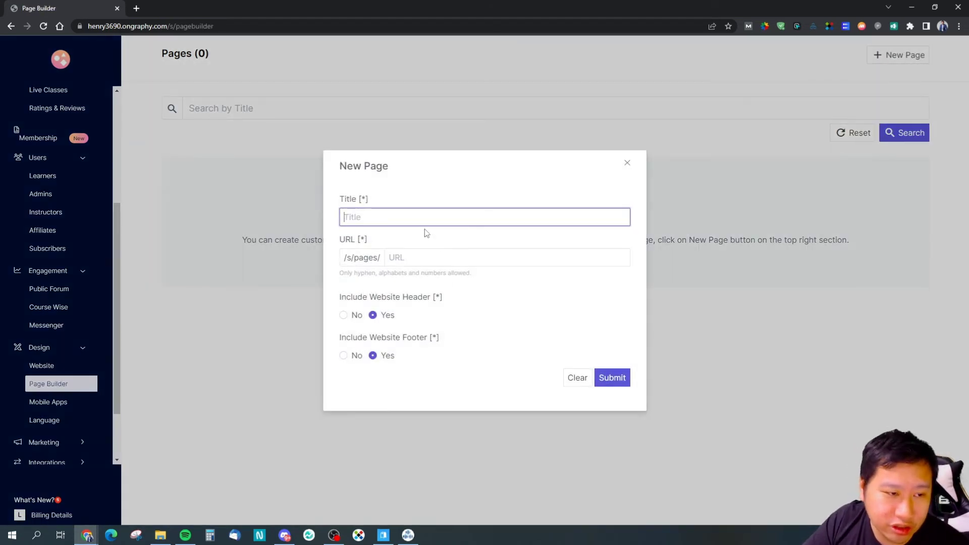
{"action": "type", "text": "test"}
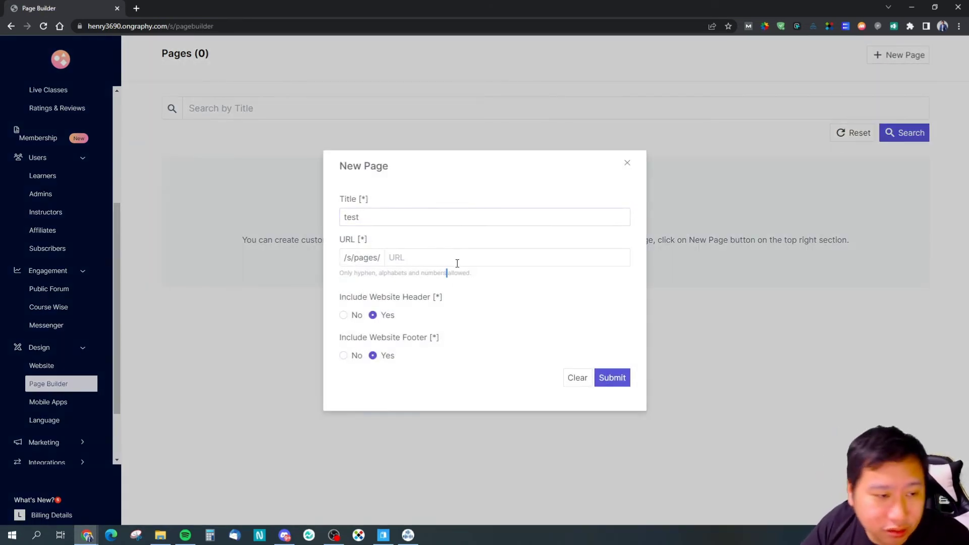
{"action": "left_click", "coordinate": [462, 259]}
{"action": "type", "text": "test"}
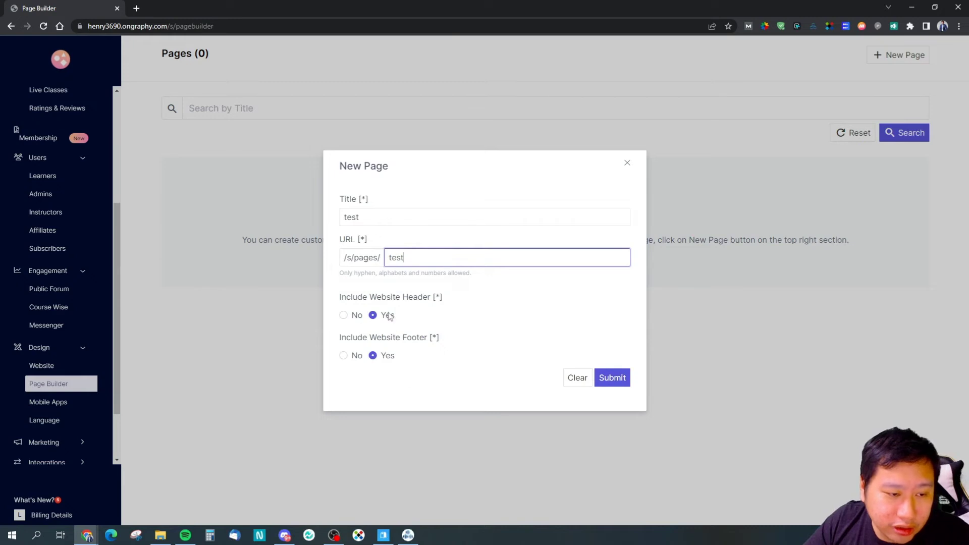
{"action": "left_click", "coordinate": [603, 377]}
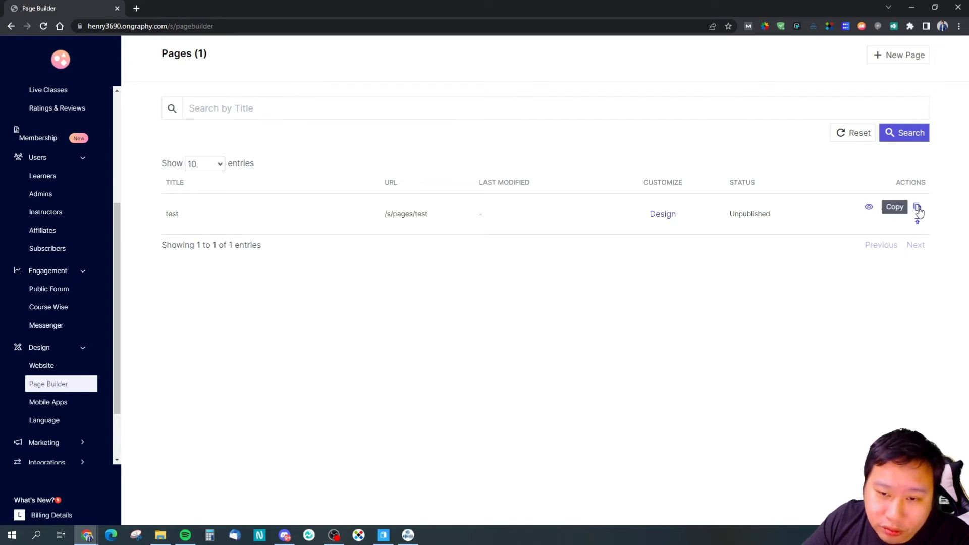
Open the test page in the editor and select its quote and body paragraph blocks
{"action": "left_click", "coordinate": [663, 214]}
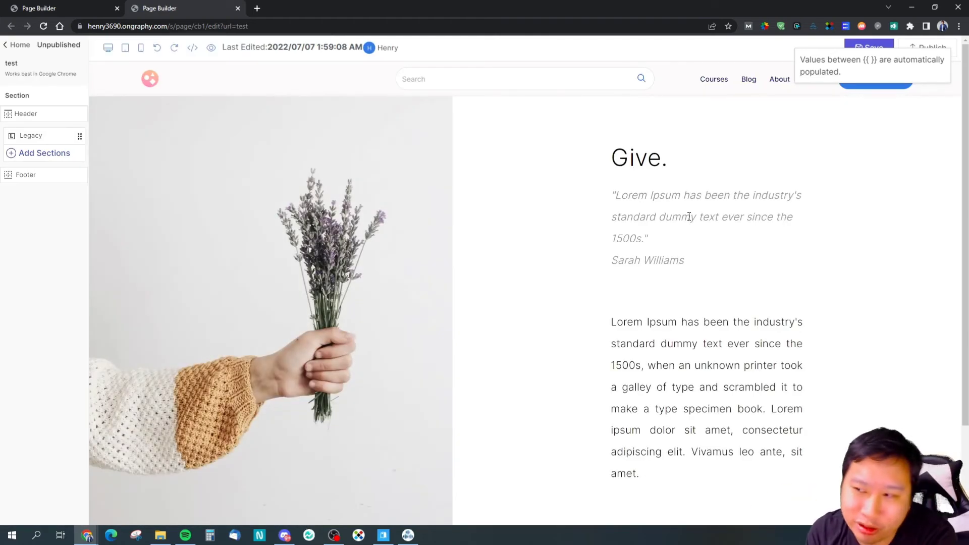
{"action": "left_click", "coordinate": [662, 206]}
{"action": "scroll", "coordinate": [663, 206], "scroll_direction": "down", "scroll_amount": 2}
{"action": "left_click", "coordinate": [677, 268]}
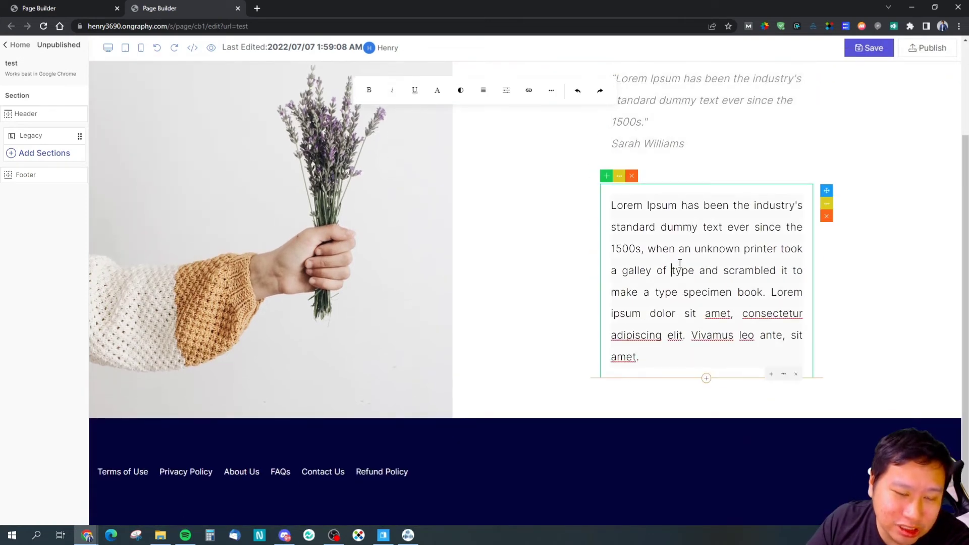
{"action": "scroll", "coordinate": [536, 251], "scroll_direction": "up", "scroll_amount": 2}
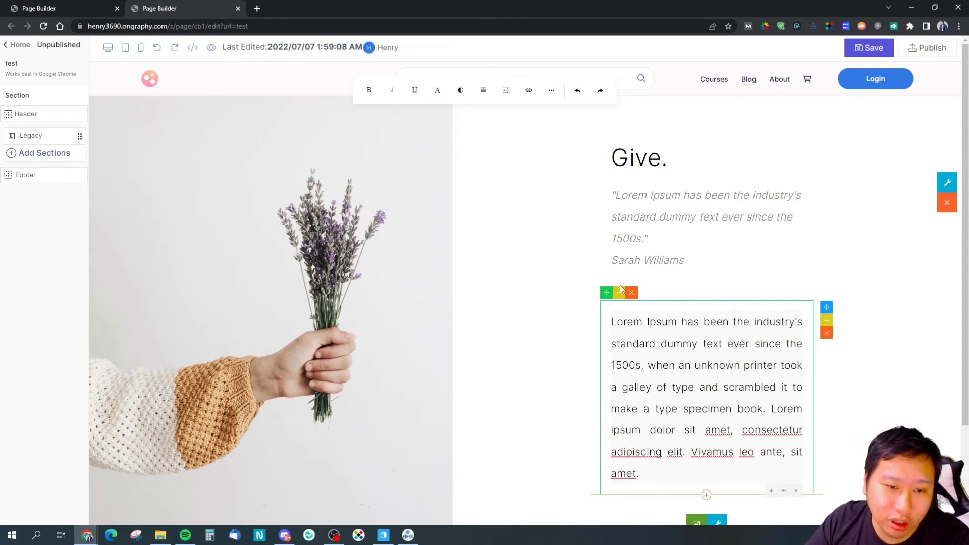
{"action": "scroll", "coordinate": [670, 311], "scroll_direction": "down", "scroll_amount": 2}
Browse the element picker and full template gallery, closing it without adding anything
{"action": "left_click", "coordinate": [606, 175]}
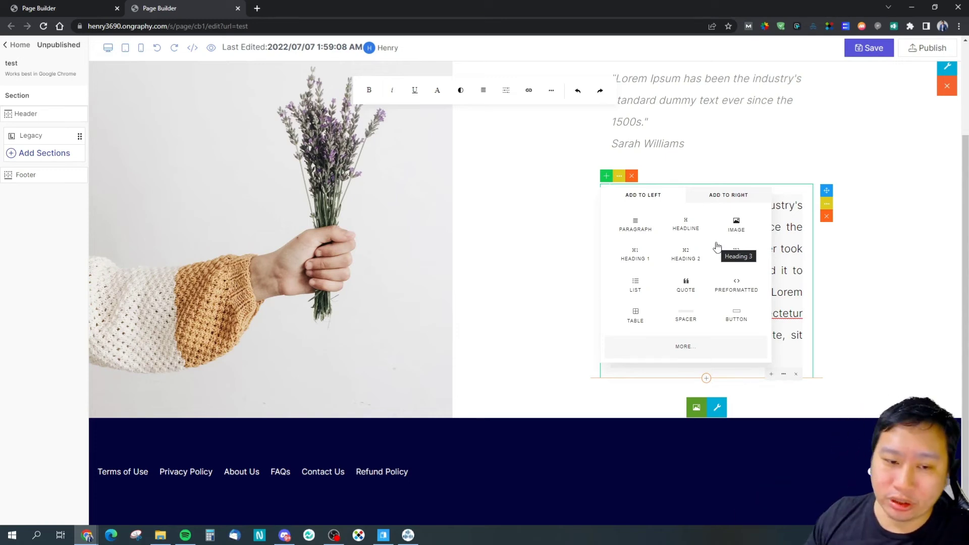
{"action": "left_click", "coordinate": [676, 355]}
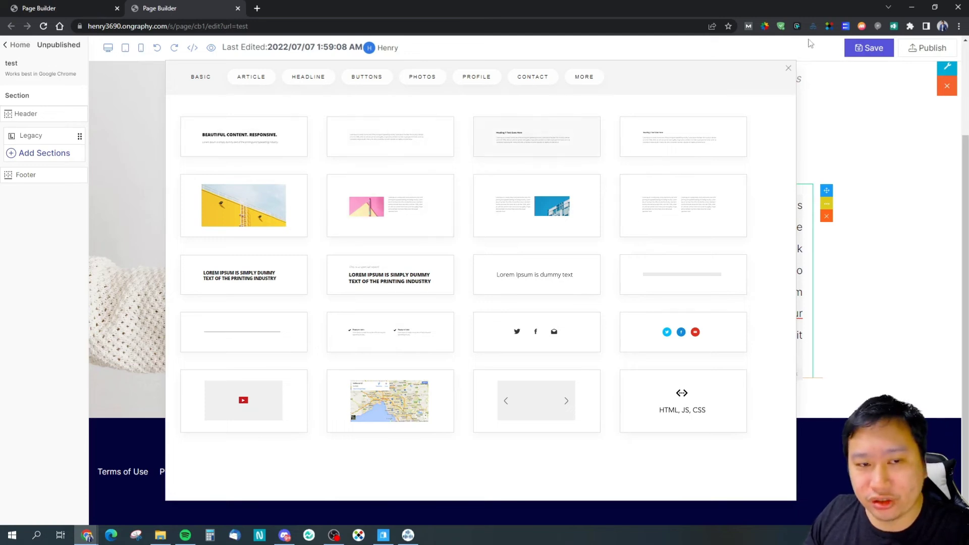
{"action": "left_click", "coordinate": [788, 67]}
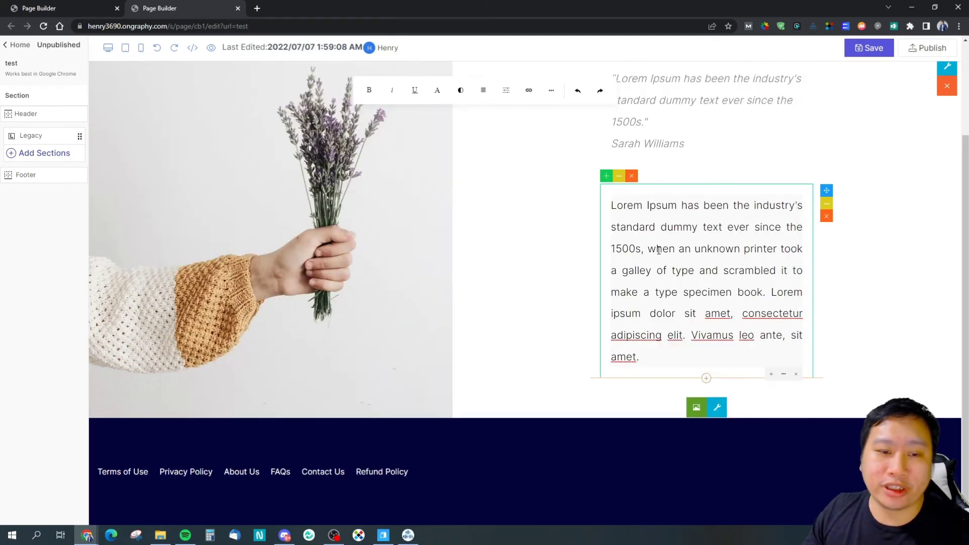
{"action": "scroll", "coordinate": [556, 278], "scroll_direction": "up", "scroll_amount": 3}
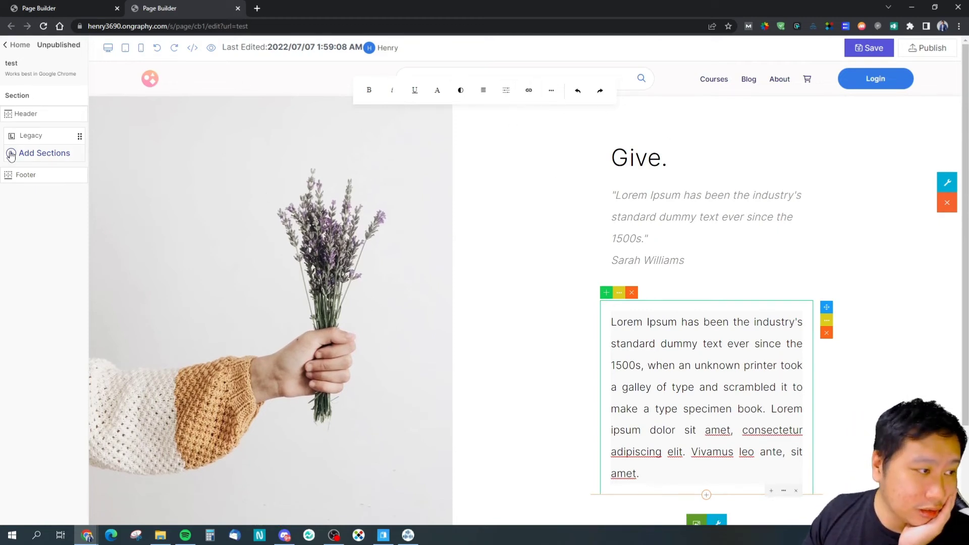
{"action": "left_click", "coordinate": [193, 49]}
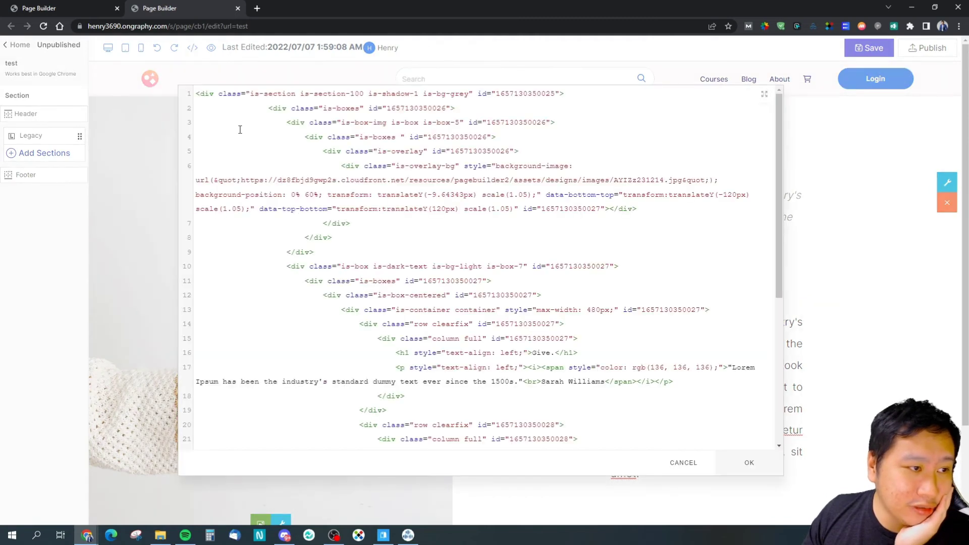
{"action": "scroll", "coordinate": [483, 316], "scroll_direction": "down", "scroll_amount": 3}
{"action": "scroll", "coordinate": [483, 316], "scroll_direction": "down", "scroll_amount": 1}
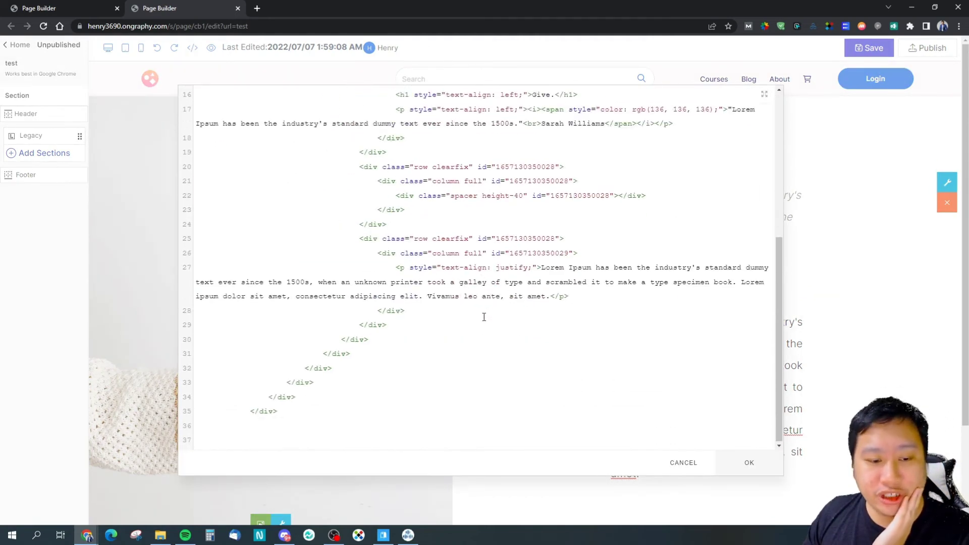
{"action": "scroll", "coordinate": [484, 316], "scroll_direction": "up", "scroll_amount": 4}
{"action": "scroll", "coordinate": [484, 317], "scroll_direction": "up", "scroll_amount": 1}
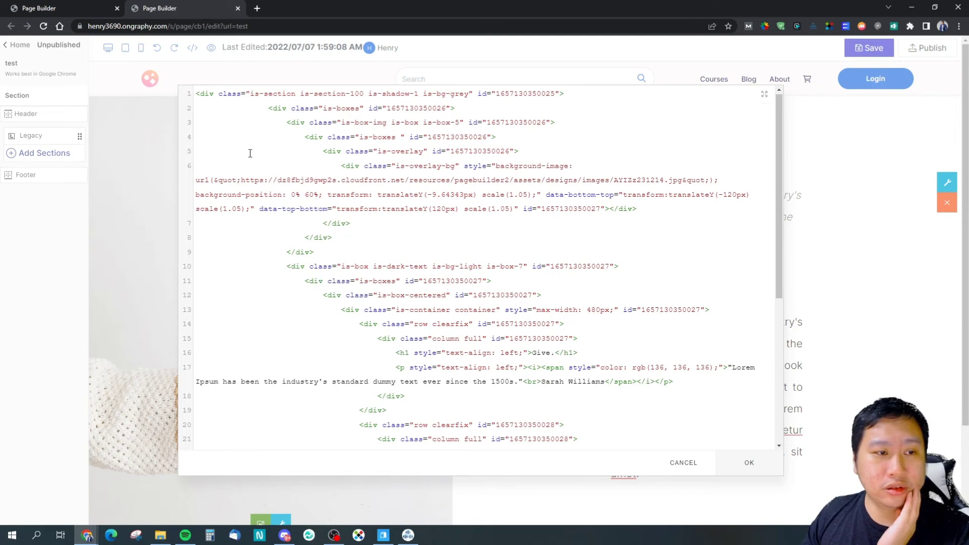
{"action": "scroll", "coordinate": [331, 245], "scroll_direction": "down", "scroll_amount": 3}
{"action": "scroll", "coordinate": [393, 281], "scroll_direction": "down", "scroll_amount": 4}
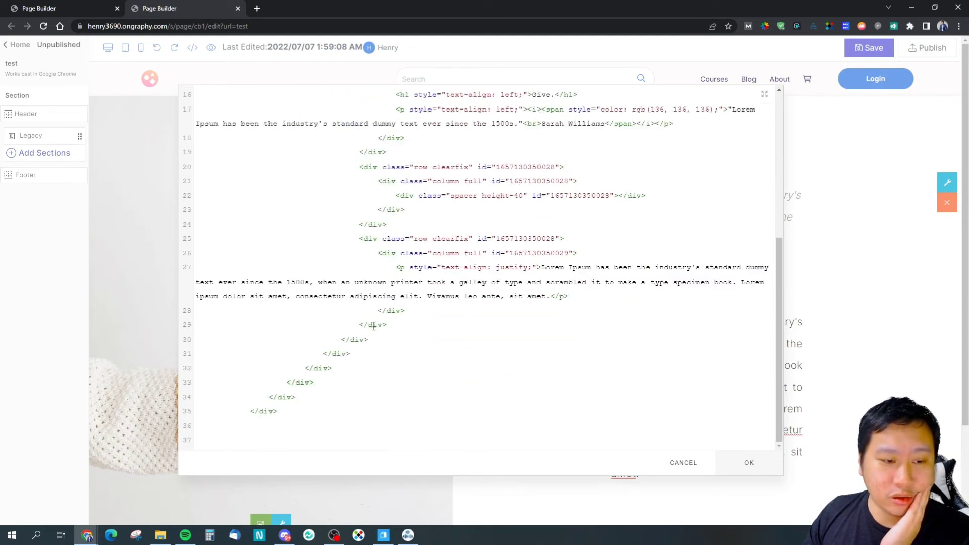
{"action": "scroll", "coordinate": [374, 325], "scroll_direction": "up", "scroll_amount": 5}
{"action": "scroll", "coordinate": [374, 325], "scroll_direction": "up", "scroll_amount": 2}
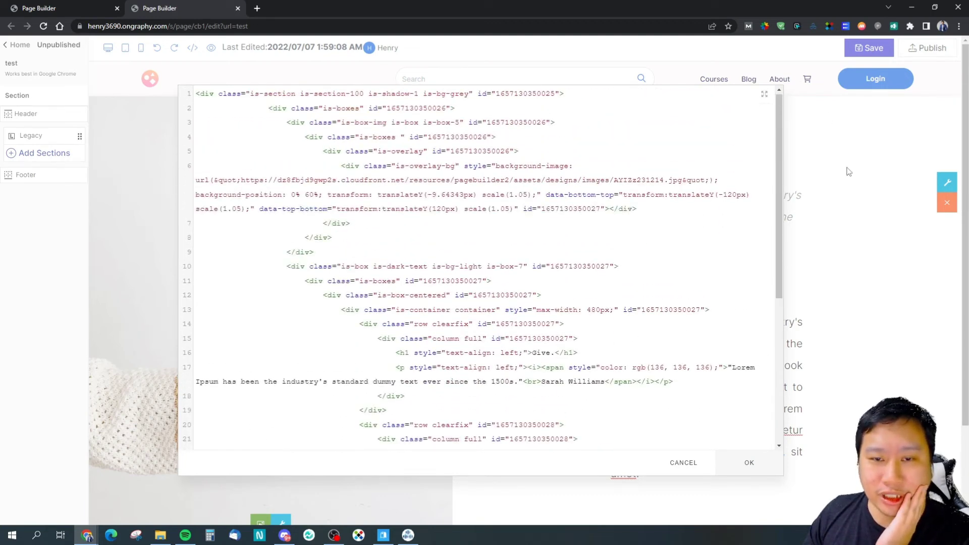
{"action": "left_click", "coordinate": [674, 466]}
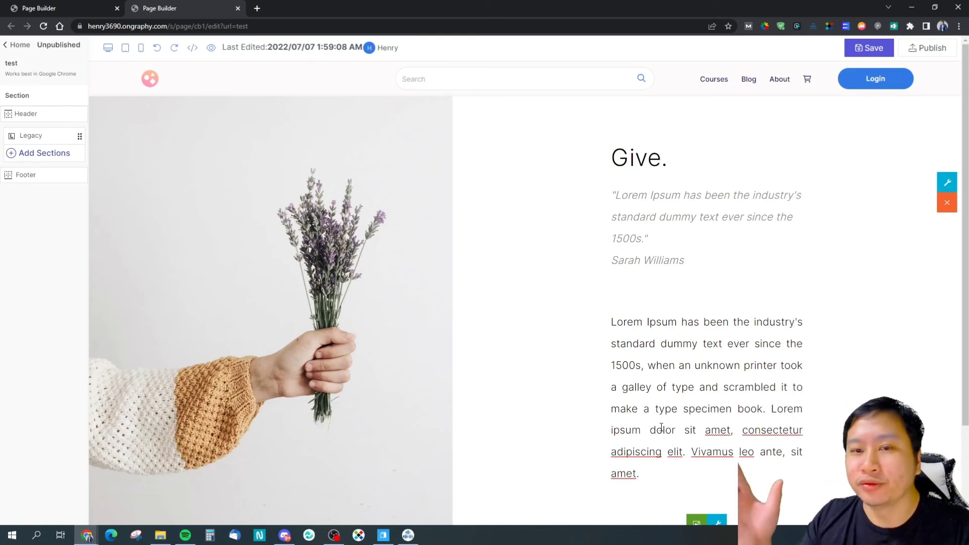
Return to the Pages list and view the Design > Mobile Apps page
{"action": "left_click", "coordinate": [48, 5]}
{"action": "left_click", "coordinate": [200, 5]}
{"action": "left_click", "coordinate": [36, 5]}
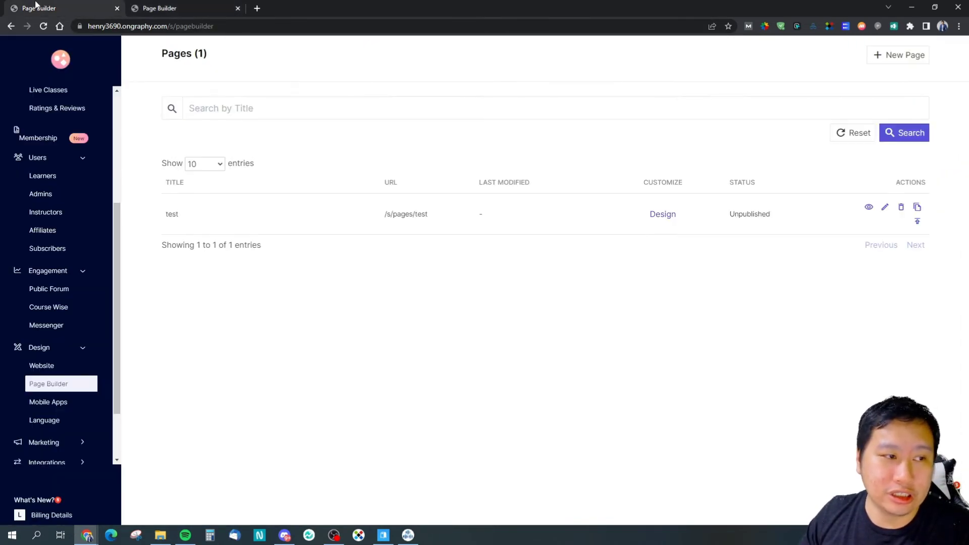
{"action": "scroll", "coordinate": [8, 387], "scroll_direction": "down", "scroll_amount": 2}
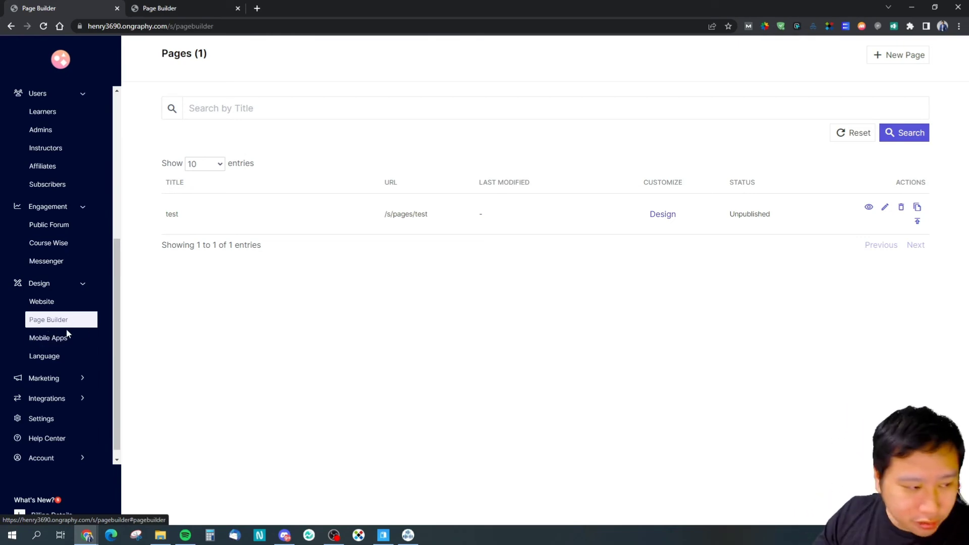
{"action": "left_click", "coordinate": [55, 342]}
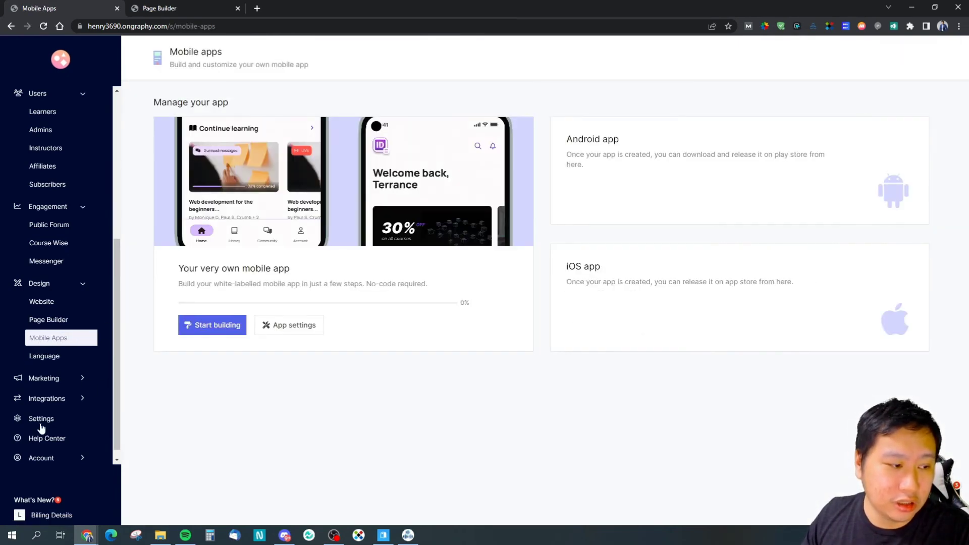
Check the empty Blogs list, cancel a New Blog form, then expand Integrations
{"action": "left_click", "coordinate": [59, 379]}
{"action": "scroll", "coordinate": [61, 417], "scroll_direction": "down", "scroll_amount": 2}
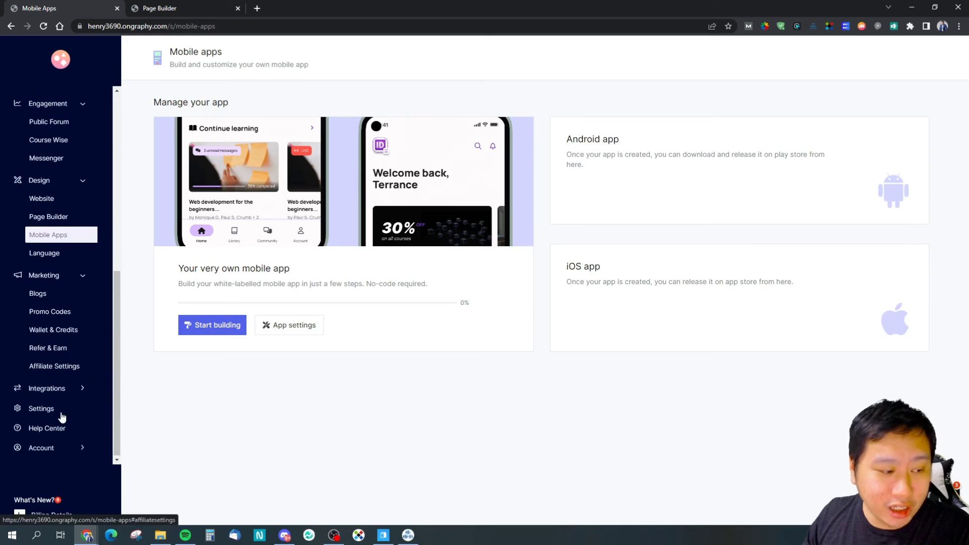
{"action": "left_click", "coordinate": [61, 300]}
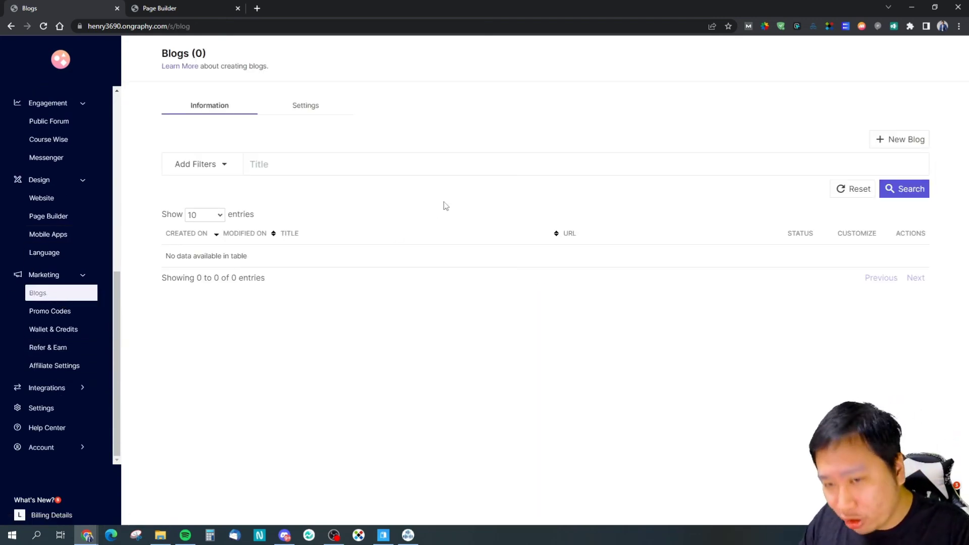
{"action": "left_click", "coordinate": [900, 139]}
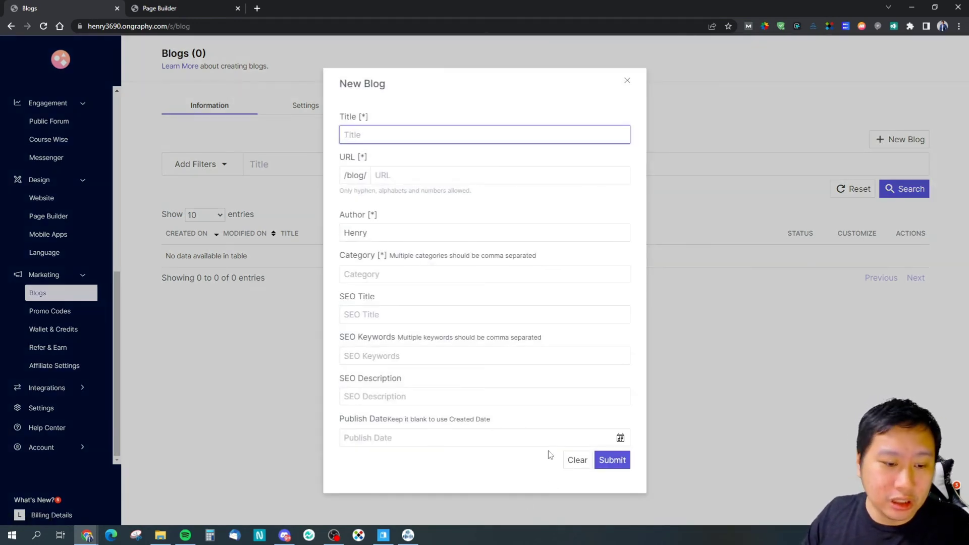
{"action": "left_click", "coordinate": [575, 460]}
{"action": "left_click", "coordinate": [628, 83]}
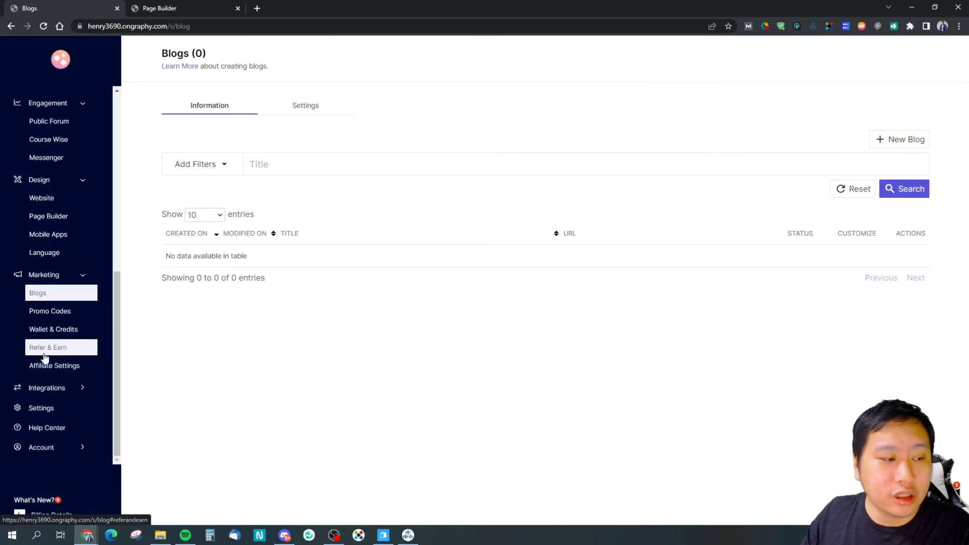
{"action": "left_click", "coordinate": [57, 389]}
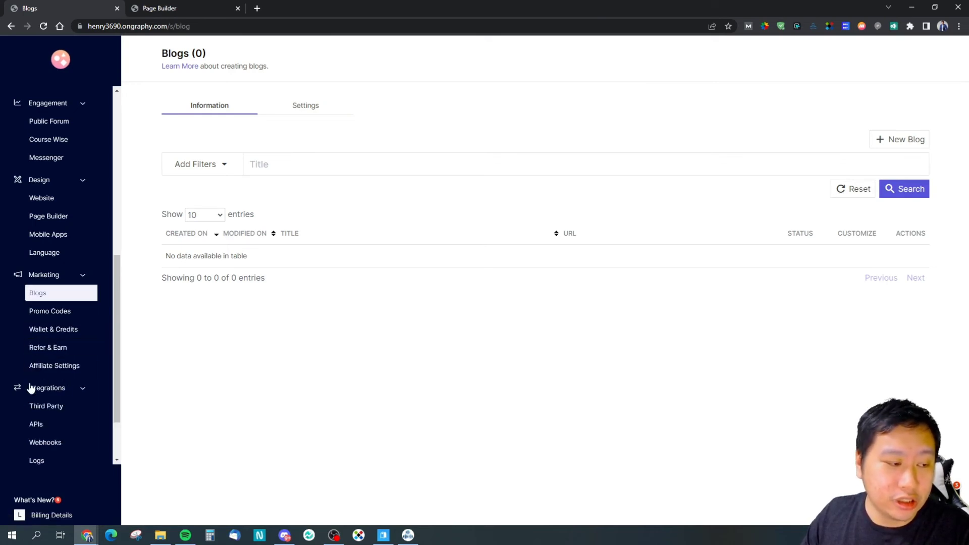
{"action": "scroll", "coordinate": [35, 399], "scroll_direction": "down", "scroll_amount": 2}
Scroll through every Third Party integration section, then go to the APIs page showing the merchant ID
{"action": "left_click", "coordinate": [58, 338]}
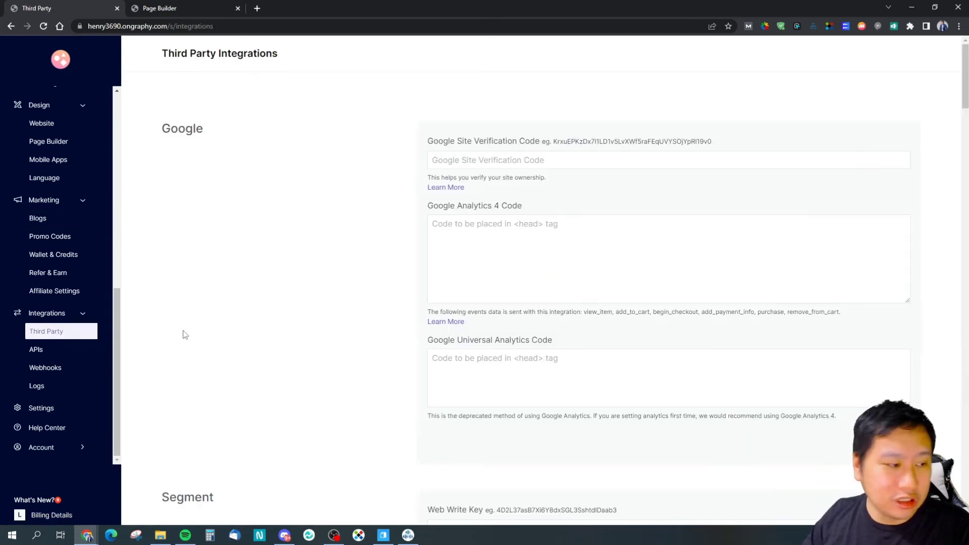
{"action": "scroll", "coordinate": [386, 347], "scroll_direction": "down", "scroll_amount": 5}
{"action": "scroll", "coordinate": [373, 390], "scroll_direction": "down", "scroll_amount": 5}
{"action": "scroll", "coordinate": [375, 390], "scroll_direction": "down", "scroll_amount": 10}
{"action": "scroll", "coordinate": [376, 389], "scroll_direction": "down", "scroll_amount": 3}
{"action": "middle_click", "coordinate": [373, 384]}
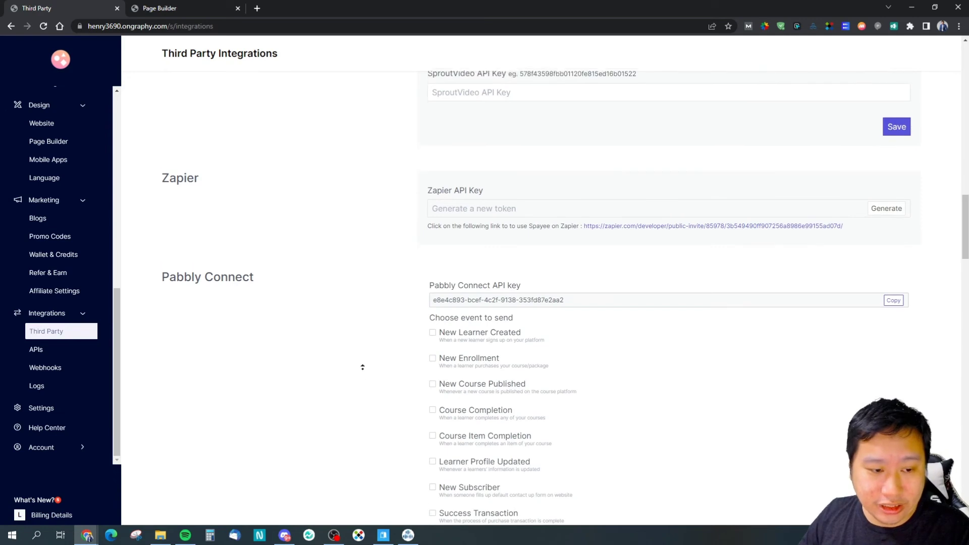
{"action": "scroll", "coordinate": [361, 373], "scroll_direction": "down", "scroll_amount": 3}
{"action": "scroll", "coordinate": [358, 374], "scroll_direction": "up", "scroll_amount": 1}
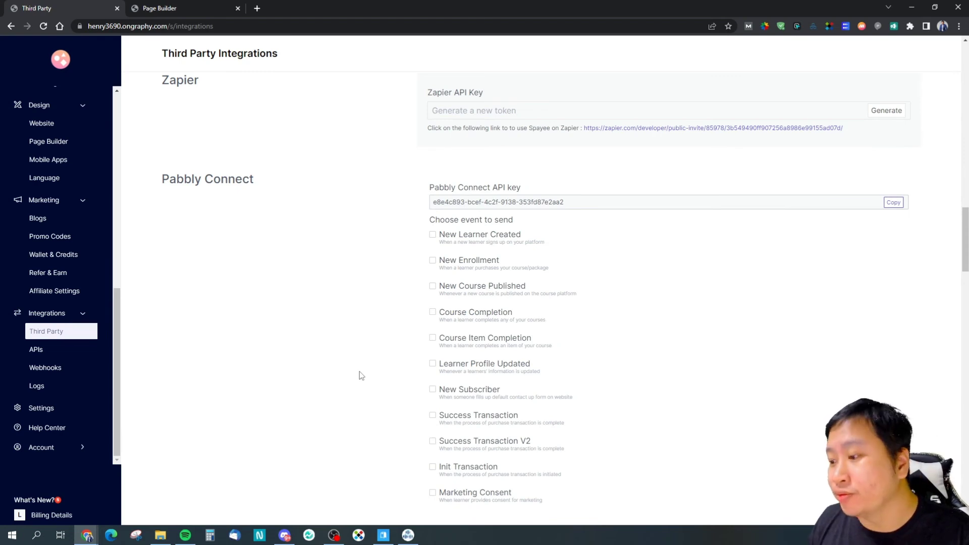
{"action": "scroll", "coordinate": [323, 370], "scroll_direction": "down", "scroll_amount": 4}
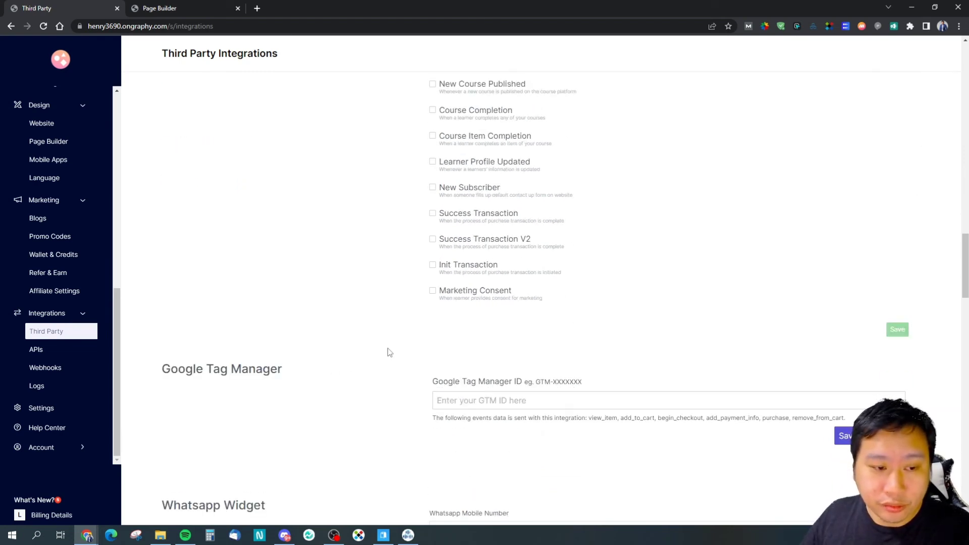
{"action": "scroll", "coordinate": [356, 341], "scroll_direction": "down", "scroll_amount": 6}
{"action": "scroll", "coordinate": [343, 333], "scroll_direction": "down", "scroll_amount": 5}
{"action": "scroll", "coordinate": [329, 328], "scroll_direction": "down", "scroll_amount": 6}
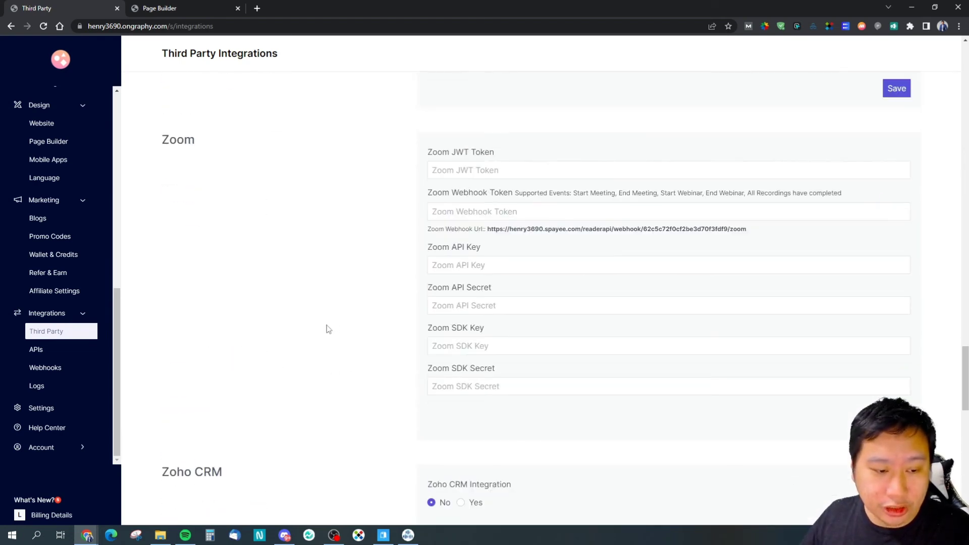
{"action": "scroll", "coordinate": [322, 331], "scroll_direction": "down", "scroll_amount": 7}
{"action": "scroll", "coordinate": [333, 333], "scroll_direction": "down", "scroll_amount": 5}
{"action": "scroll", "coordinate": [341, 334], "scroll_direction": "down", "scroll_amount": 4}
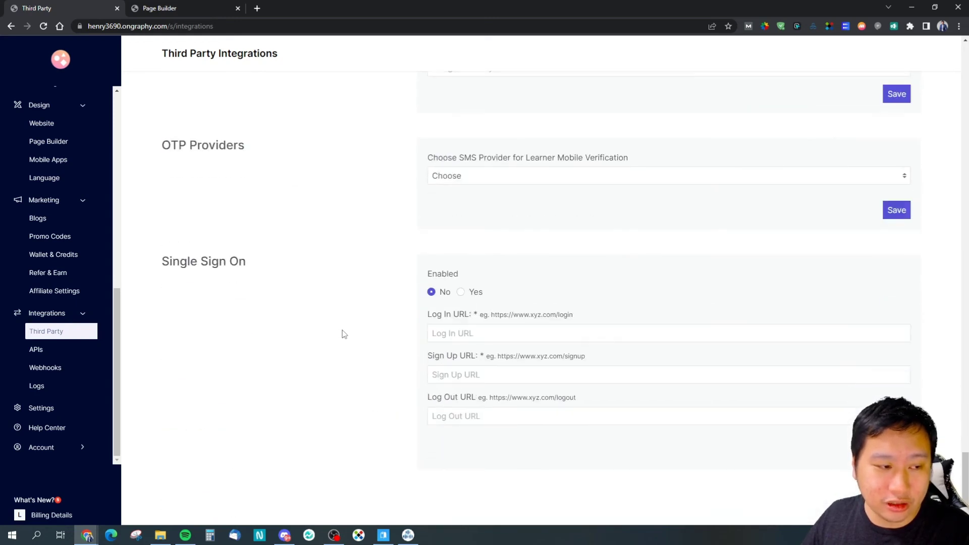
{"action": "scroll", "coordinate": [343, 334], "scroll_direction": "up", "scroll_amount": 5}
{"action": "scroll", "coordinate": [342, 333], "scroll_direction": "up", "scroll_amount": 6}
{"action": "scroll", "coordinate": [340, 331], "scroll_direction": "up", "scroll_amount": 6}
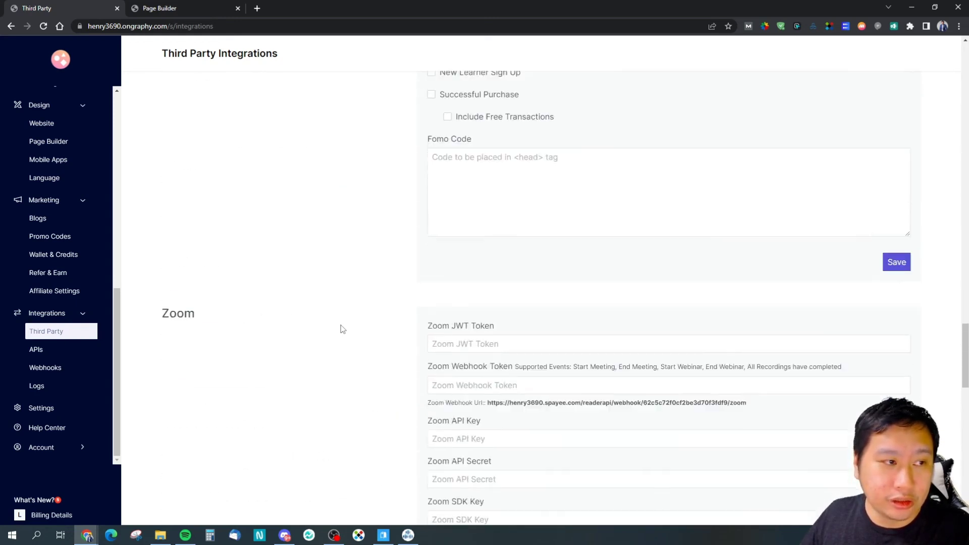
{"action": "scroll", "coordinate": [340, 329], "scroll_direction": "up", "scroll_amount": 8}
{"action": "scroll", "coordinate": [342, 329], "scroll_direction": "up", "scroll_amount": 5}
{"action": "scroll", "coordinate": [342, 329], "scroll_direction": "up", "scroll_amount": 5}
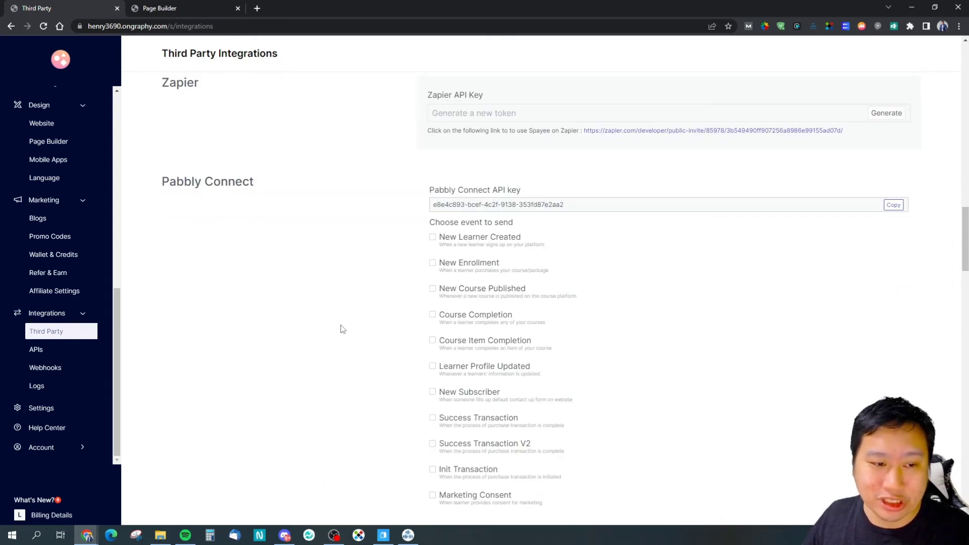
{"action": "scroll", "coordinate": [340, 328], "scroll_direction": "up", "scroll_amount": 5}
{"action": "scroll", "coordinate": [340, 329], "scroll_direction": "up", "scroll_amount": 3}
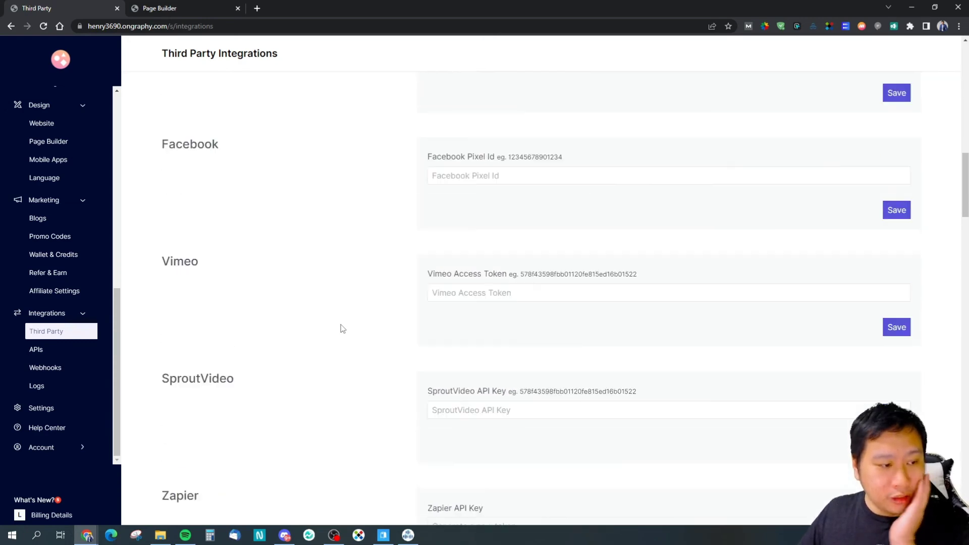
{"action": "left_click", "coordinate": [76, 348]}
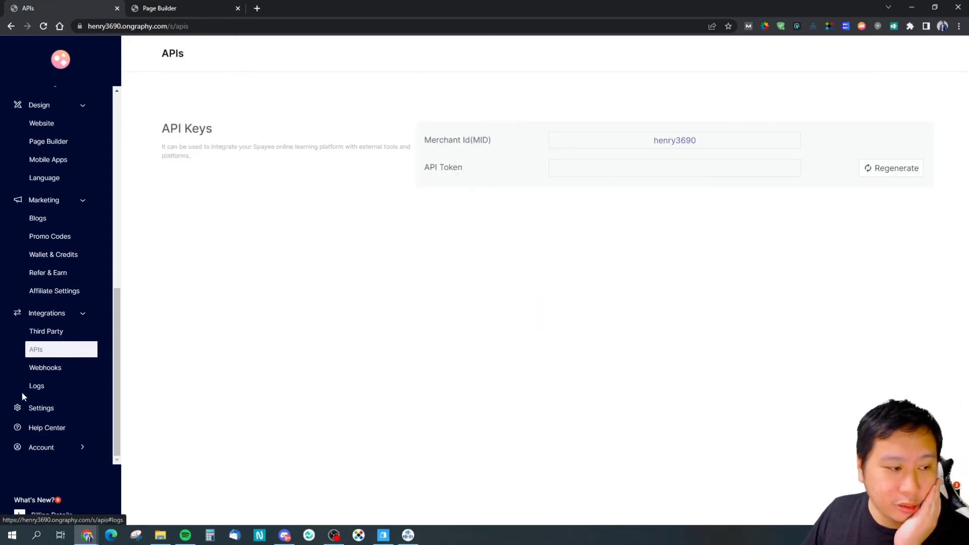
Check Webhooks and the empty Logs page, then return to Settings' domain management
{"action": "left_click", "coordinate": [44, 372]}
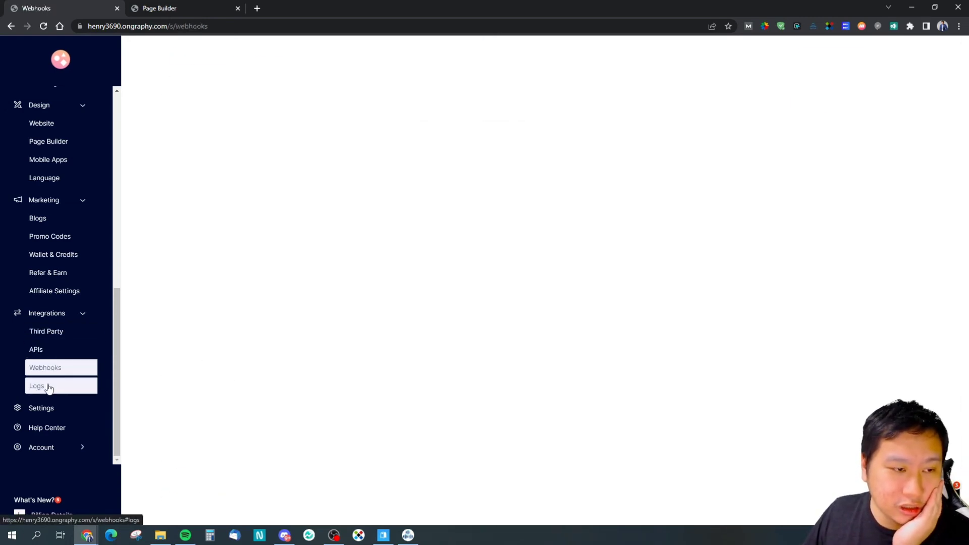
{"action": "left_click", "coordinate": [49, 387]}
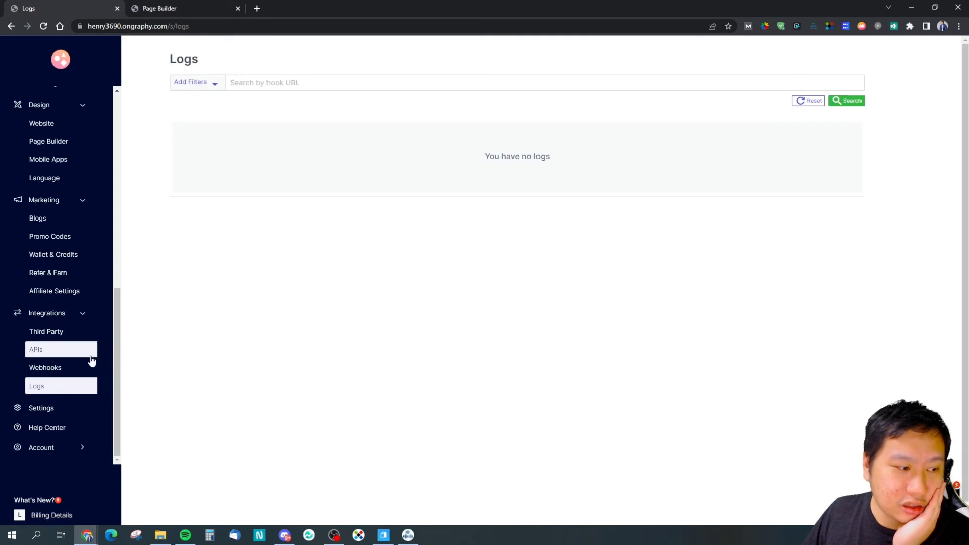
{"action": "left_click", "coordinate": [40, 410]}
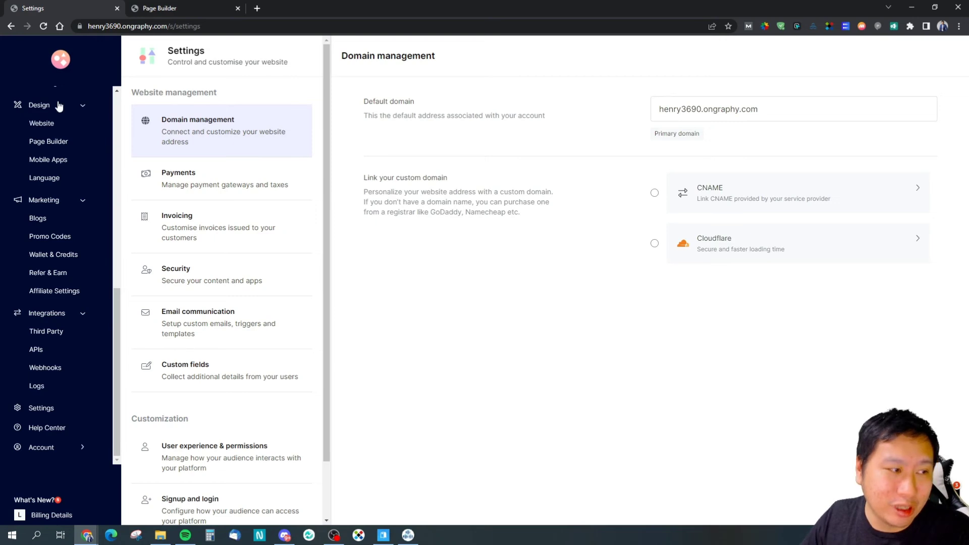
{"action": "scroll", "coordinate": [36, 182], "scroll_direction": "up", "scroll_amount": 3}
{"action": "scroll", "coordinate": [36, 181], "scroll_direction": "up", "scroll_amount": 5}
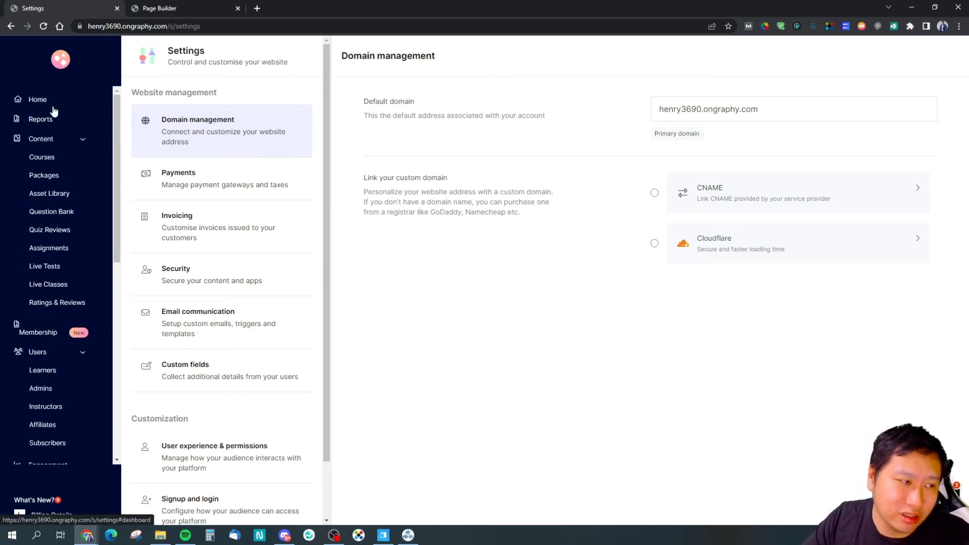
Go to the Home dashboard showing the membership, course-creation and mobile-app cards
{"action": "left_click", "coordinate": [50, 101]}
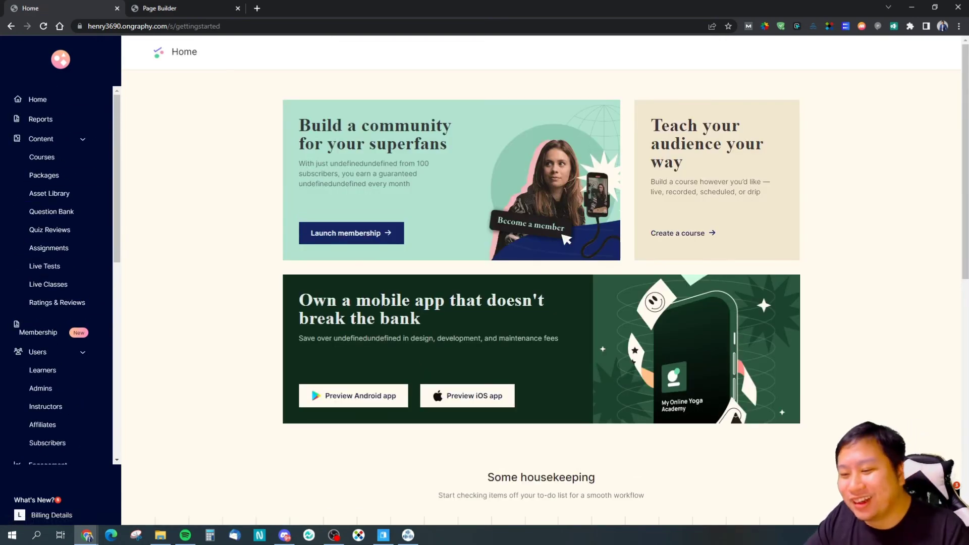